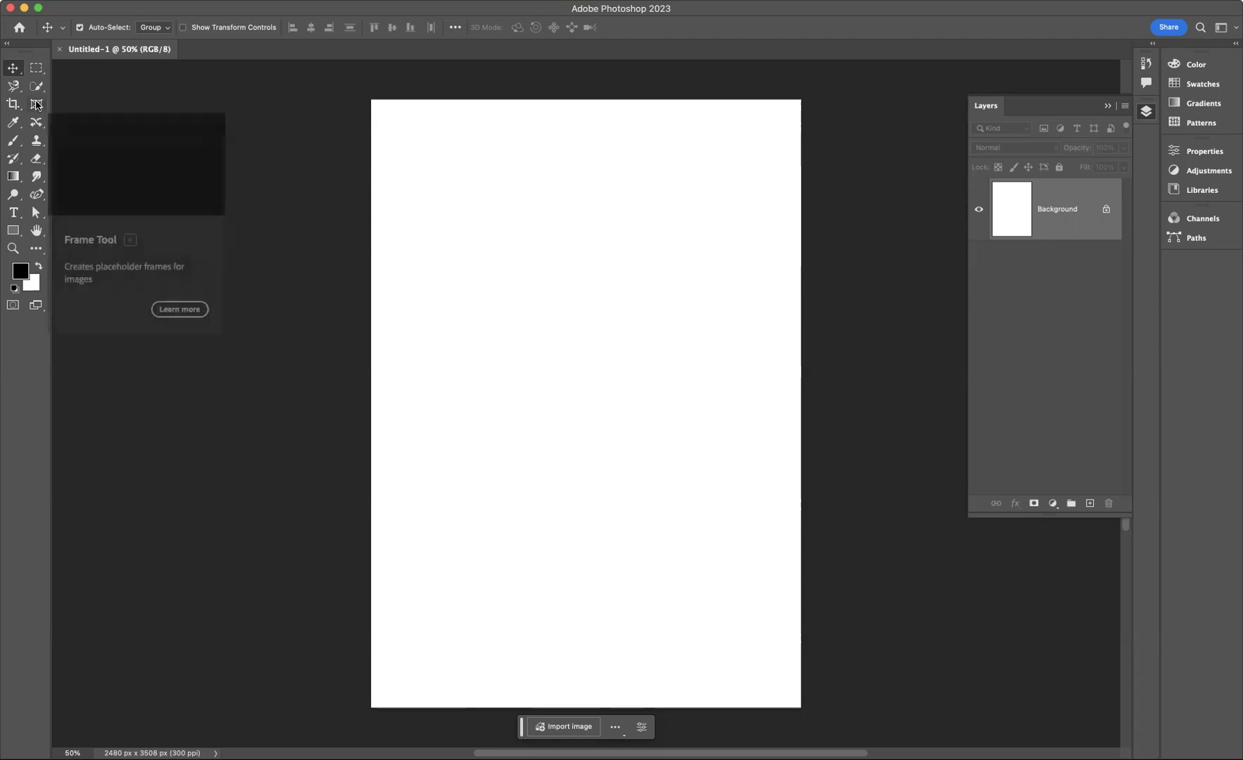
- Draw a 1417 × 1417 px circular placeholder frame with the elliptical Frame tool in the upper middle of the page
click(36, 104)
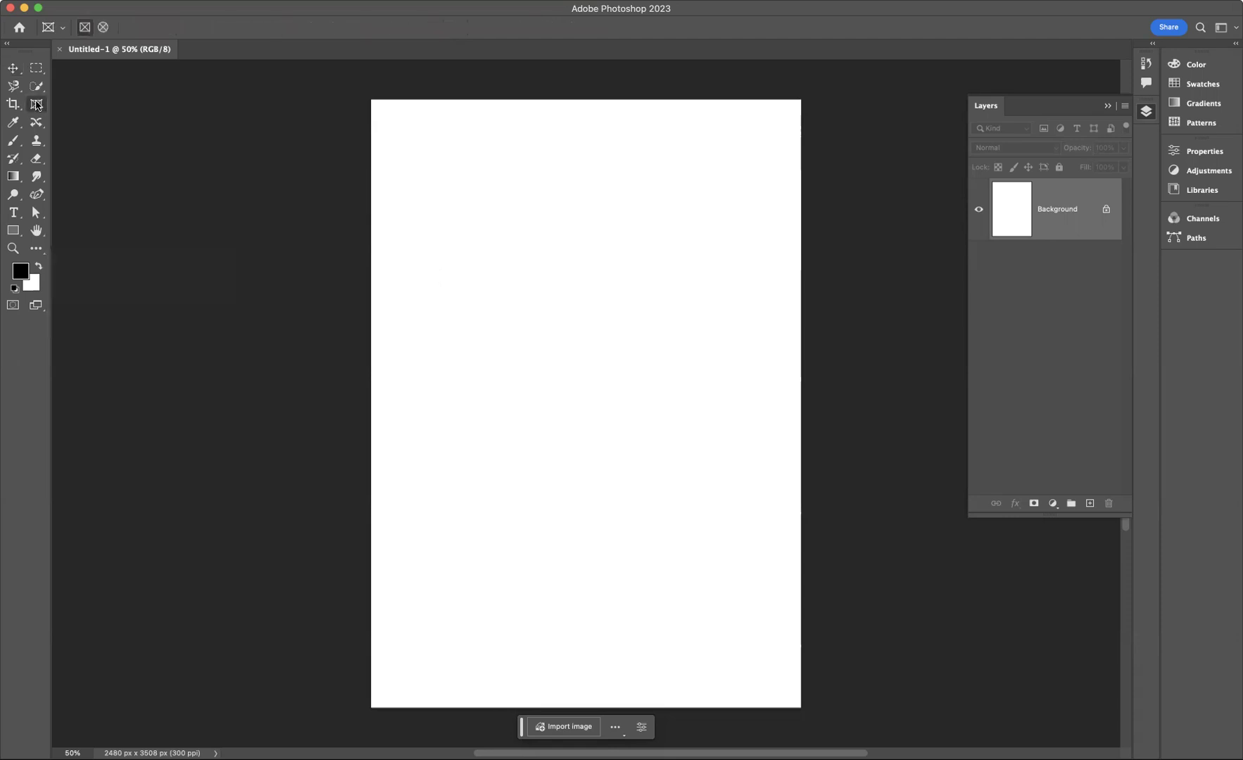
click(103, 28)
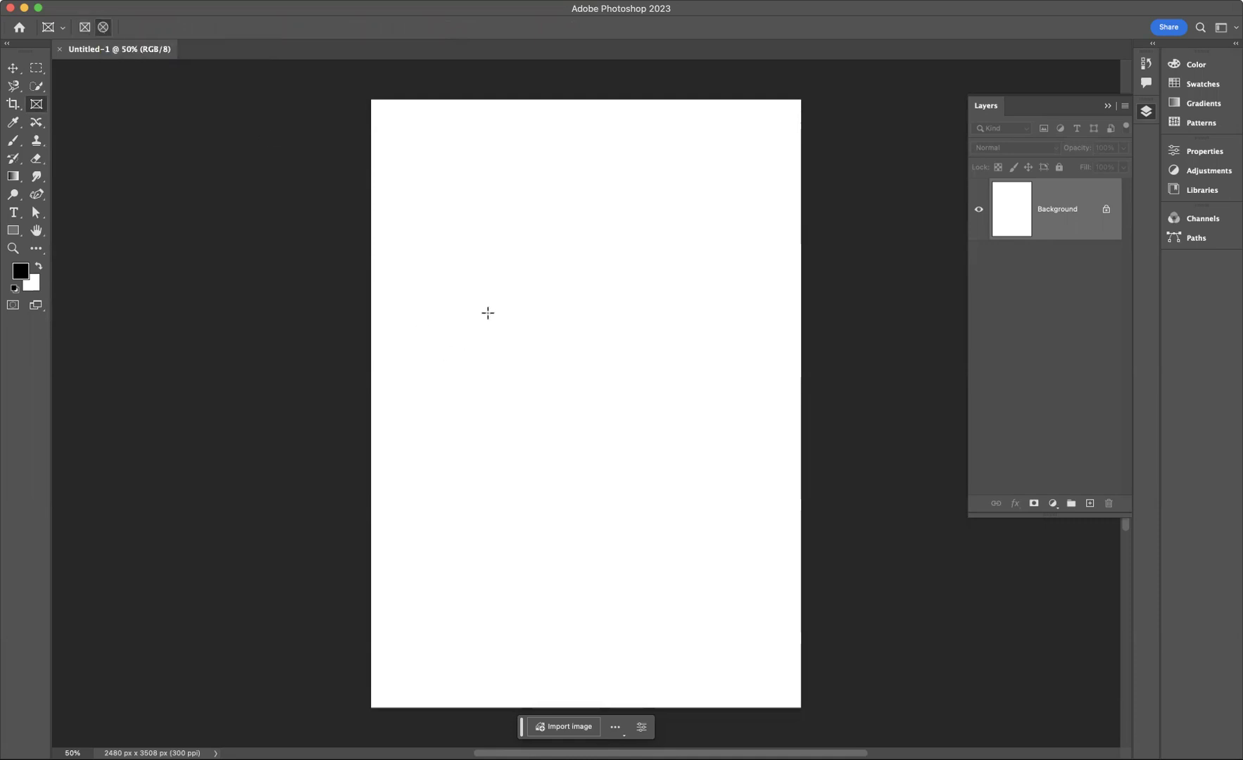
drag(458, 245, 741, 491)
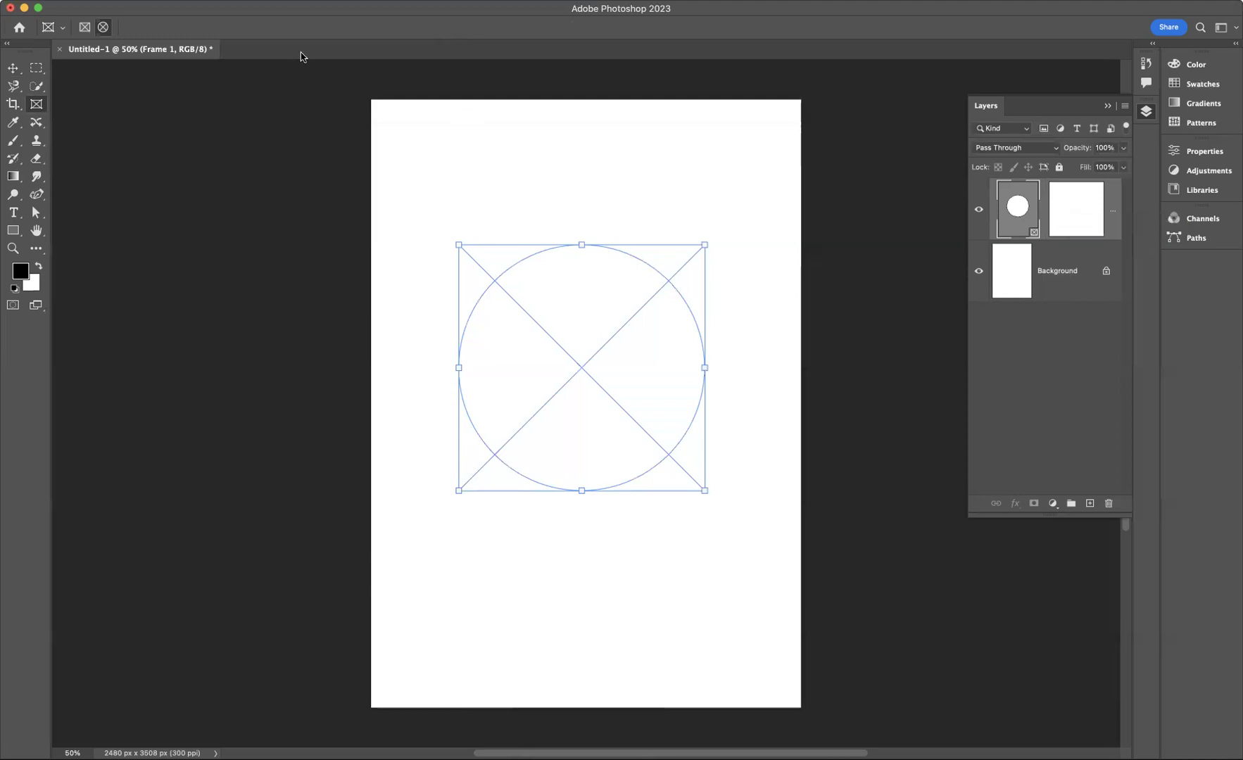
- Place Embedded the child-in-grass photo from Downloads into the circular frame
click(99, 1)
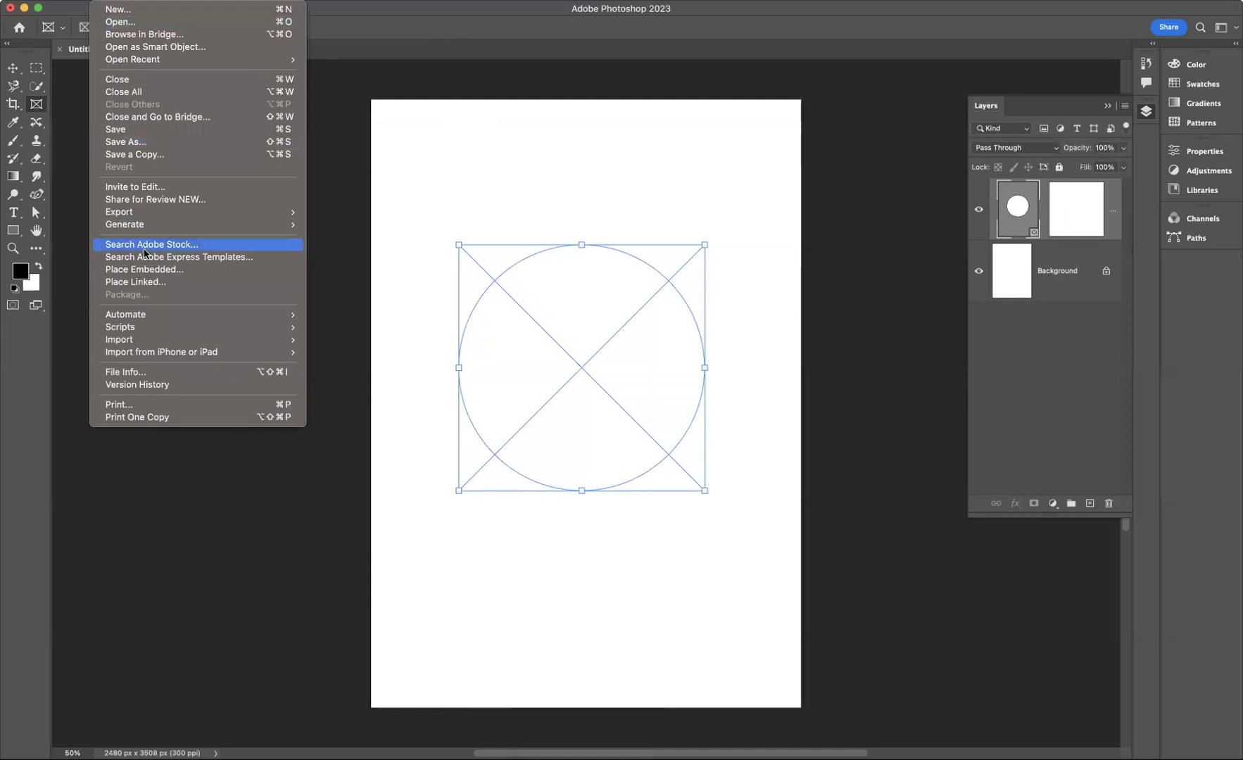
click(145, 276)
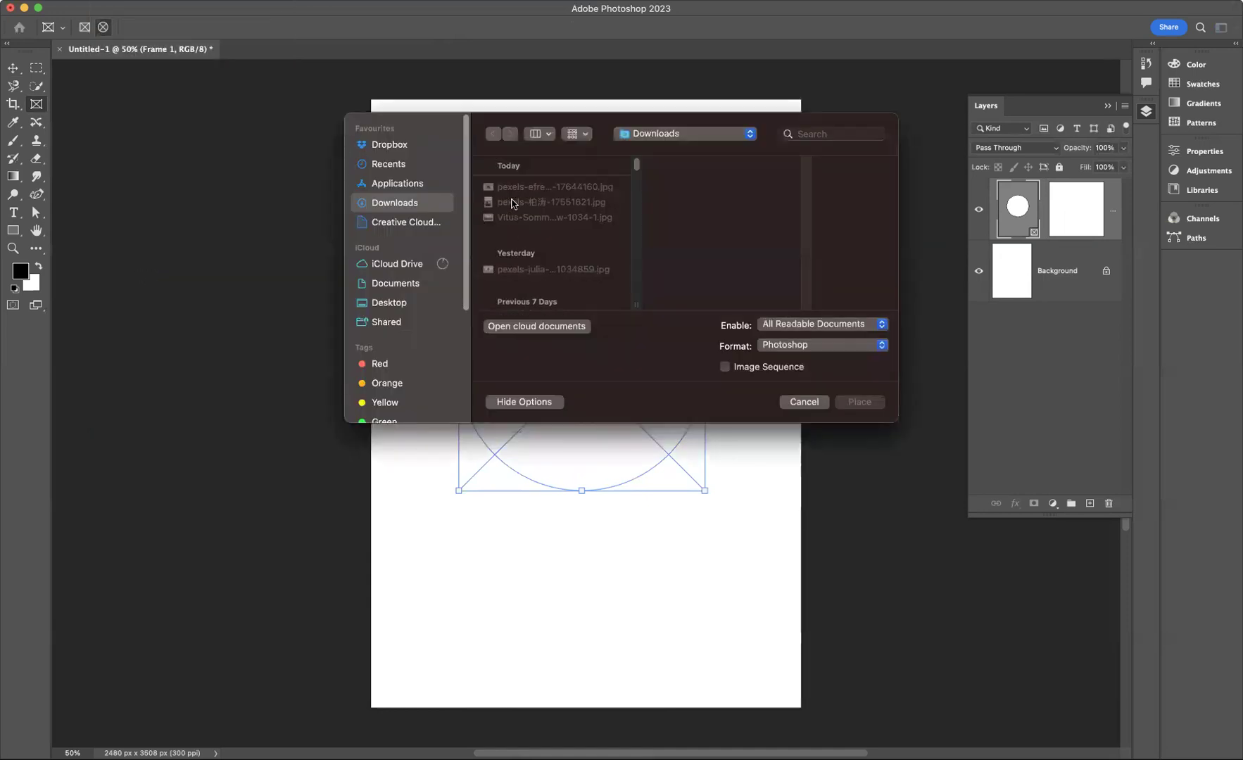
click(509, 188)
key(Down)
click(859, 405)
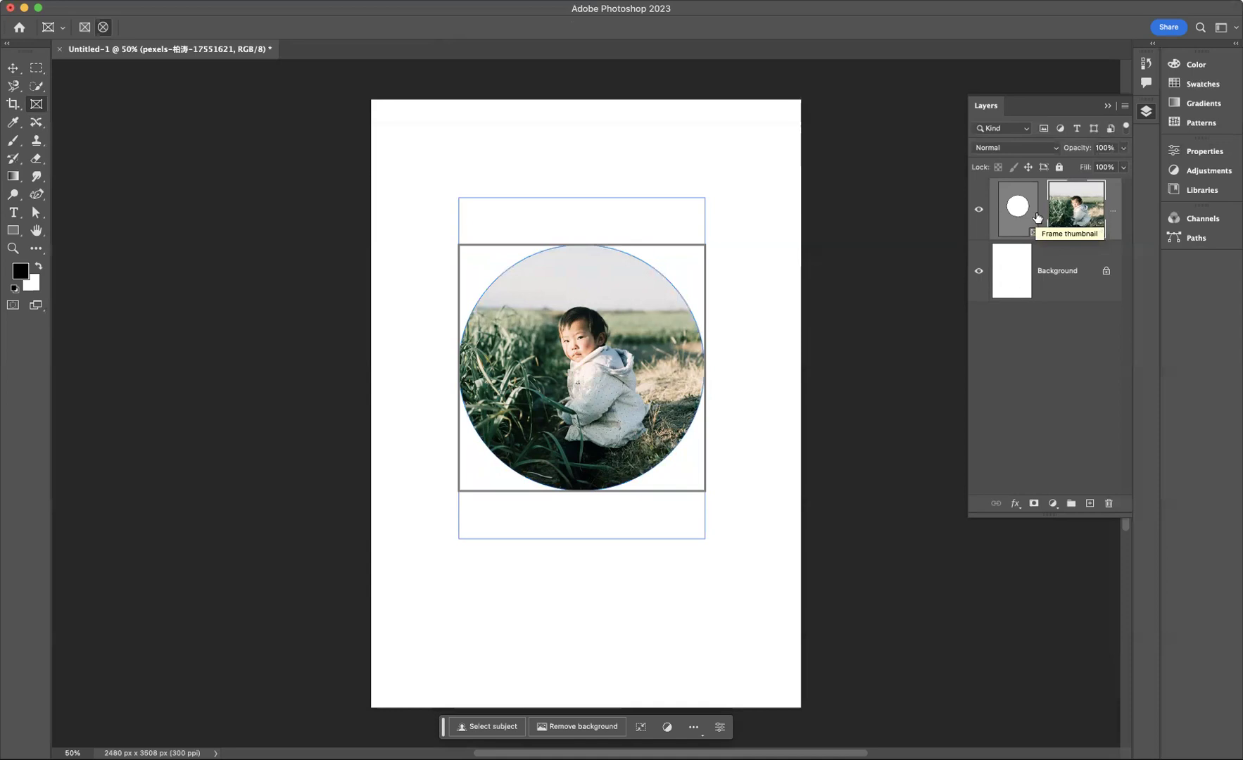
- Scale up the child photo inside the circle so the child fills more of it
click(1060, 222)
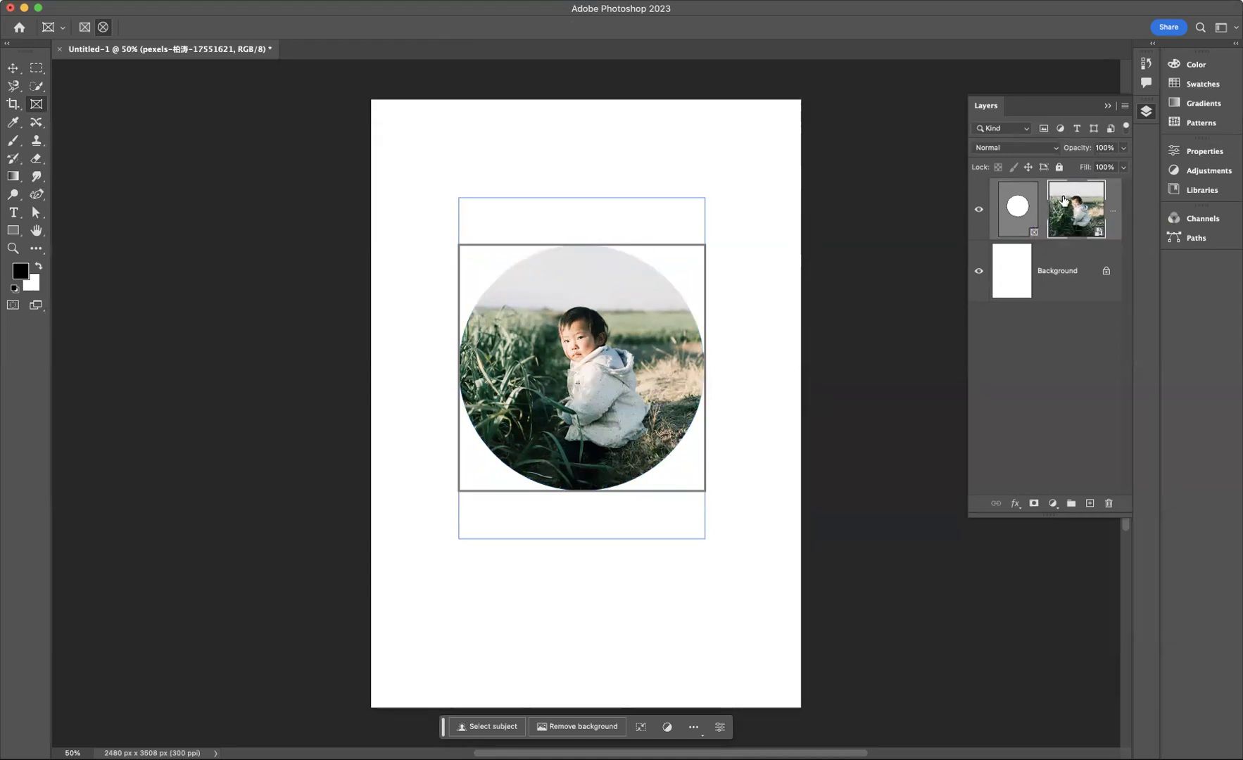
key(super+t)
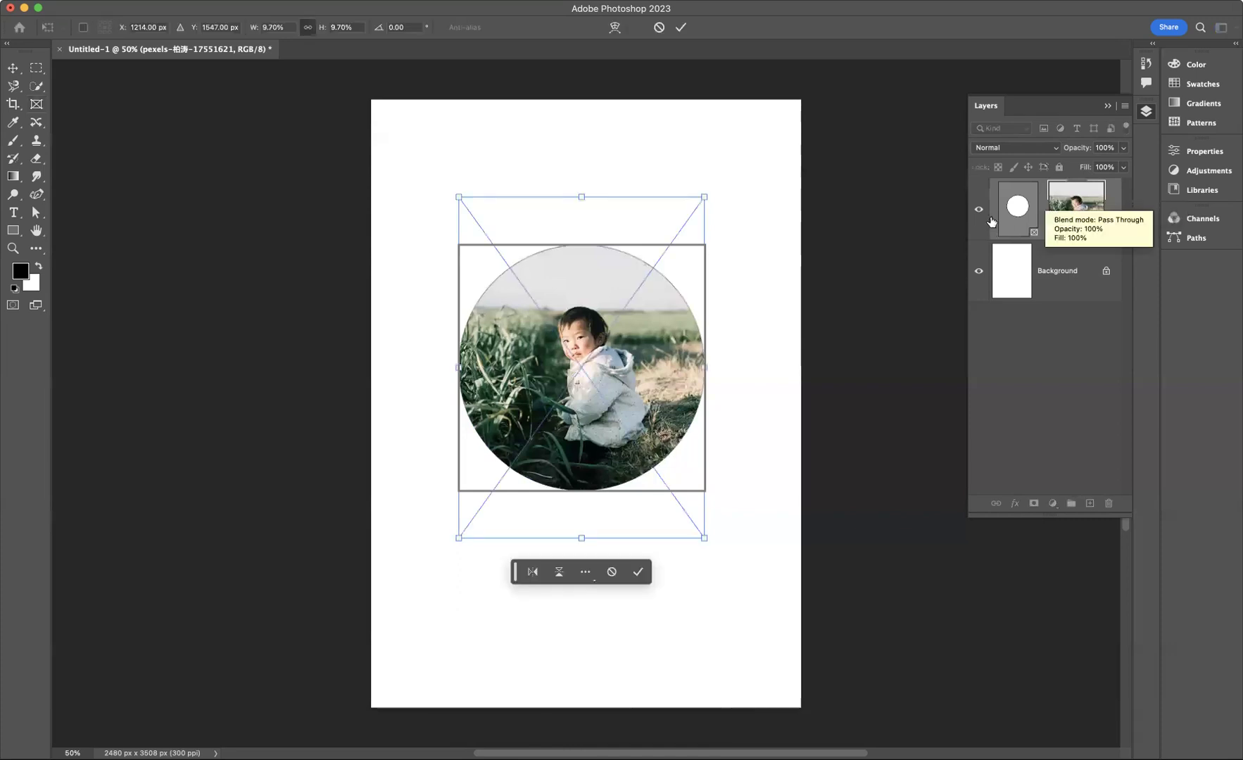
drag(705, 367, 766, 367)
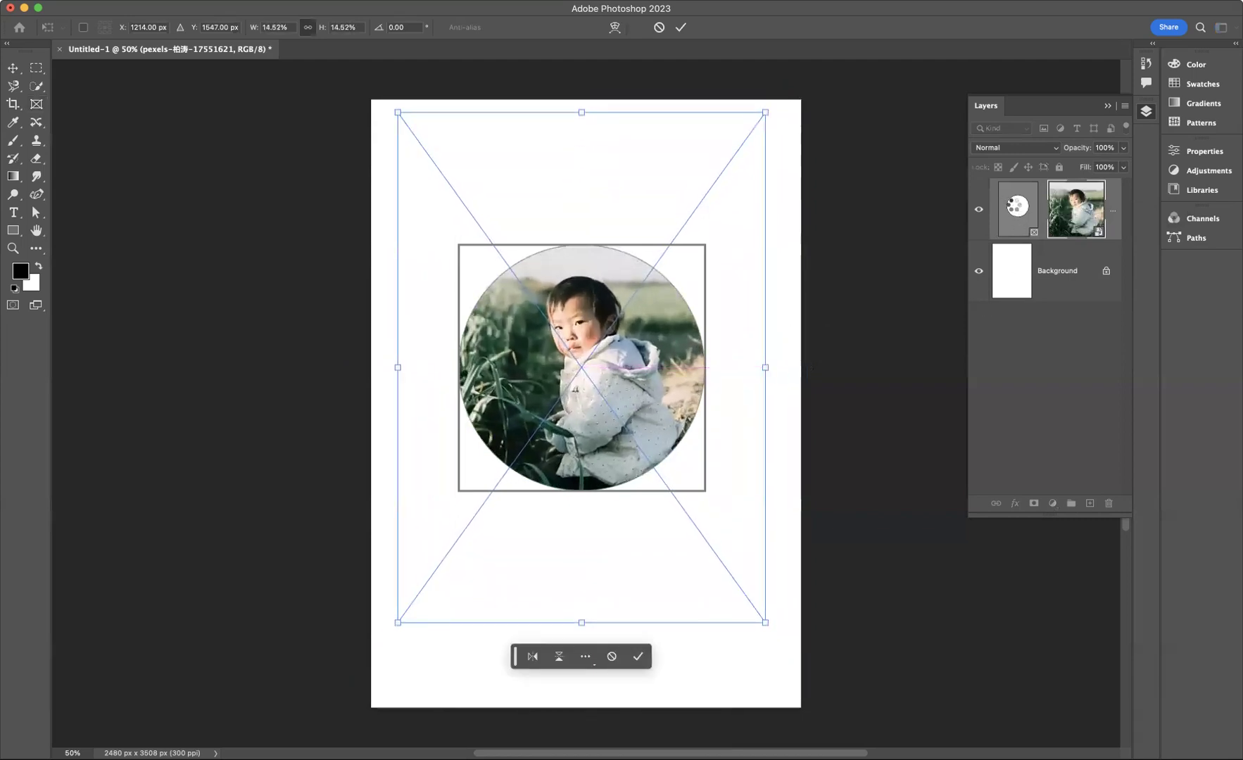
click(1020, 205)
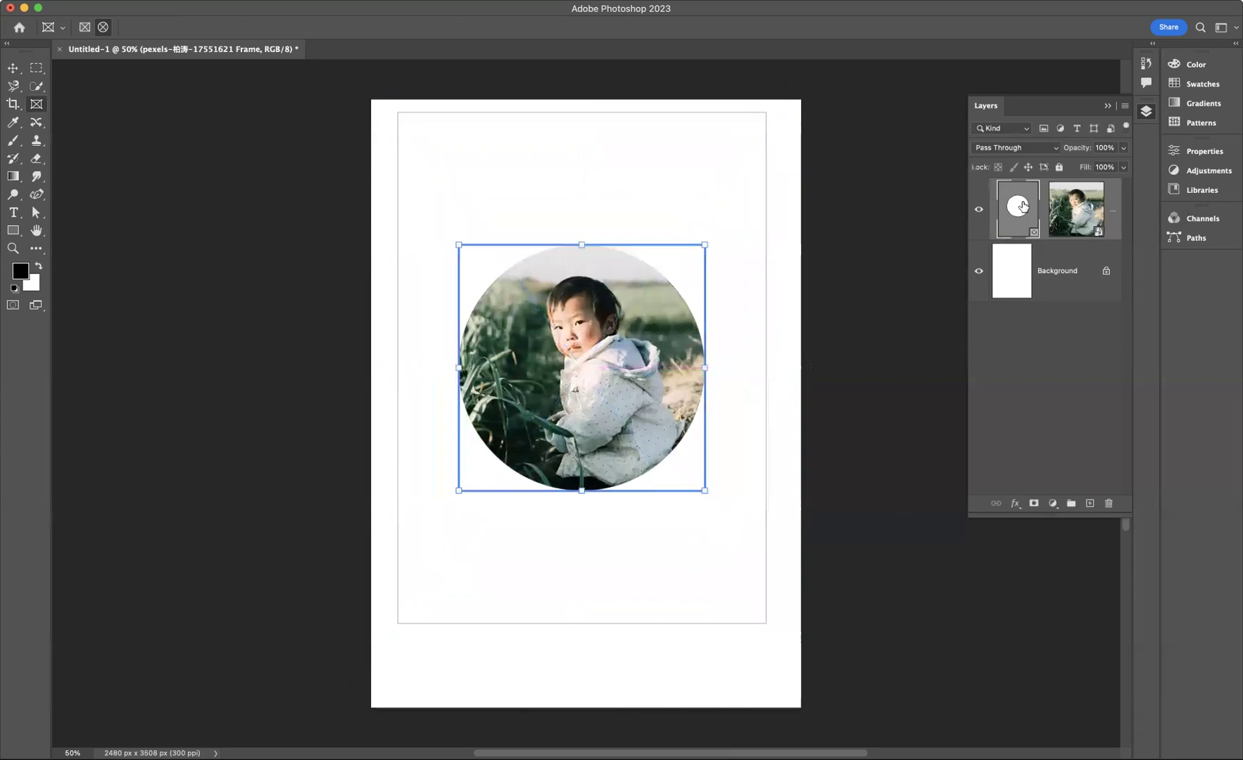
- Shrink the circular frame itself to about 90% of its original size
key(super+t)
mouse_move(706, 366)
mouse_down()
mouse_move(687, 367)
mouse_move(725, 367)
mouse_move(683, 380)
mouse_move(696, 375)
mouse_up()
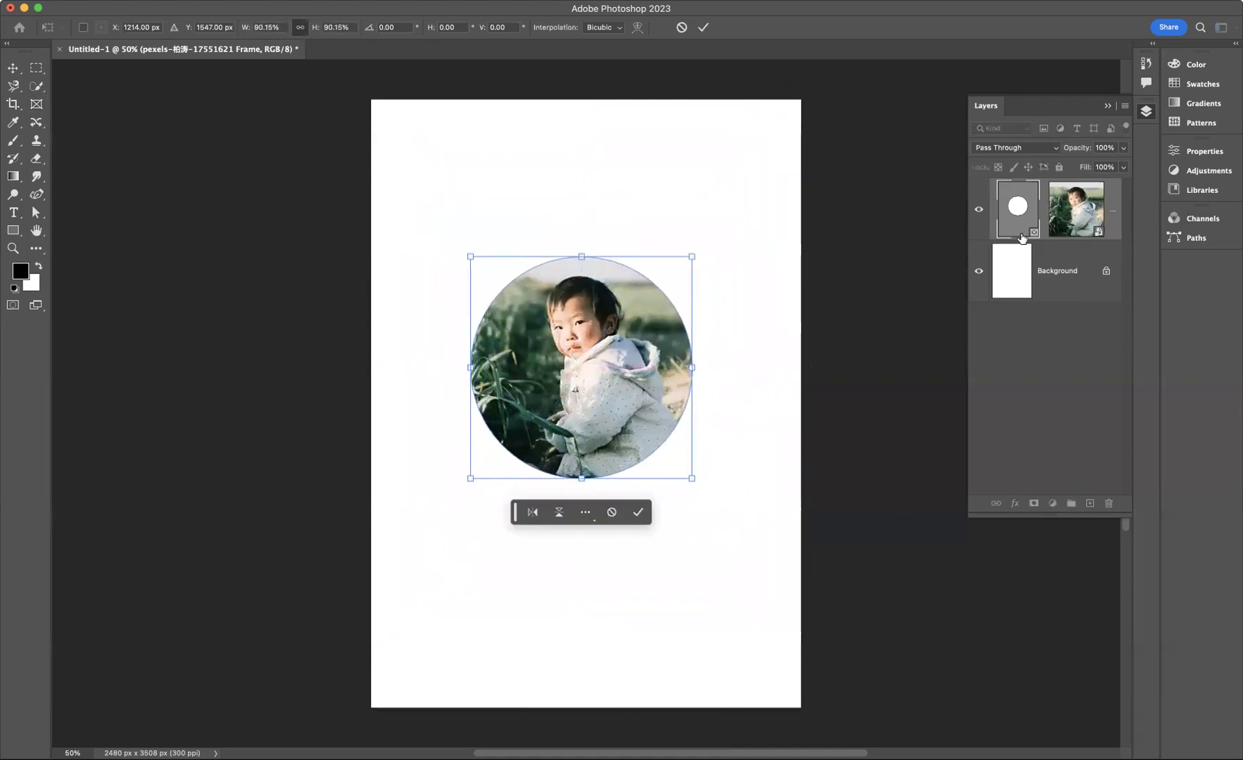
click(1041, 197)
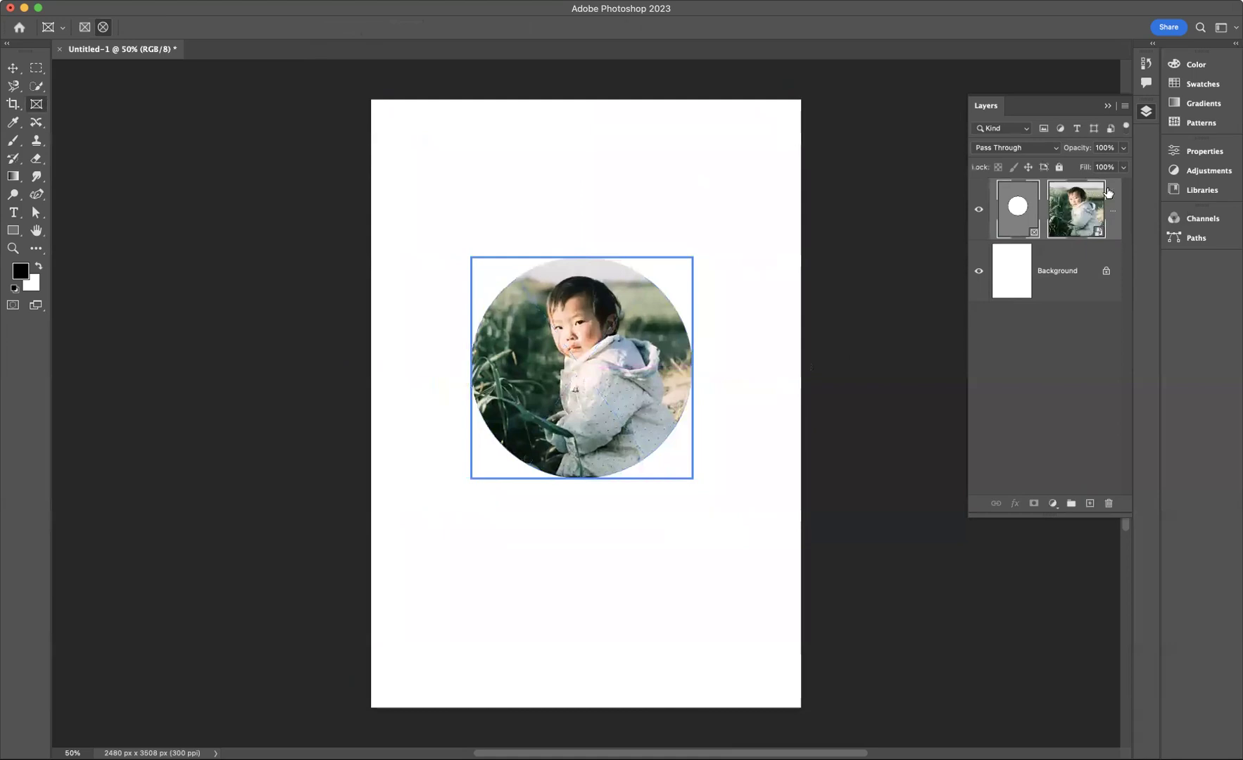
- Start a Quick Export as PNG of the frame layer, then cancel it
right_click(1113, 192)
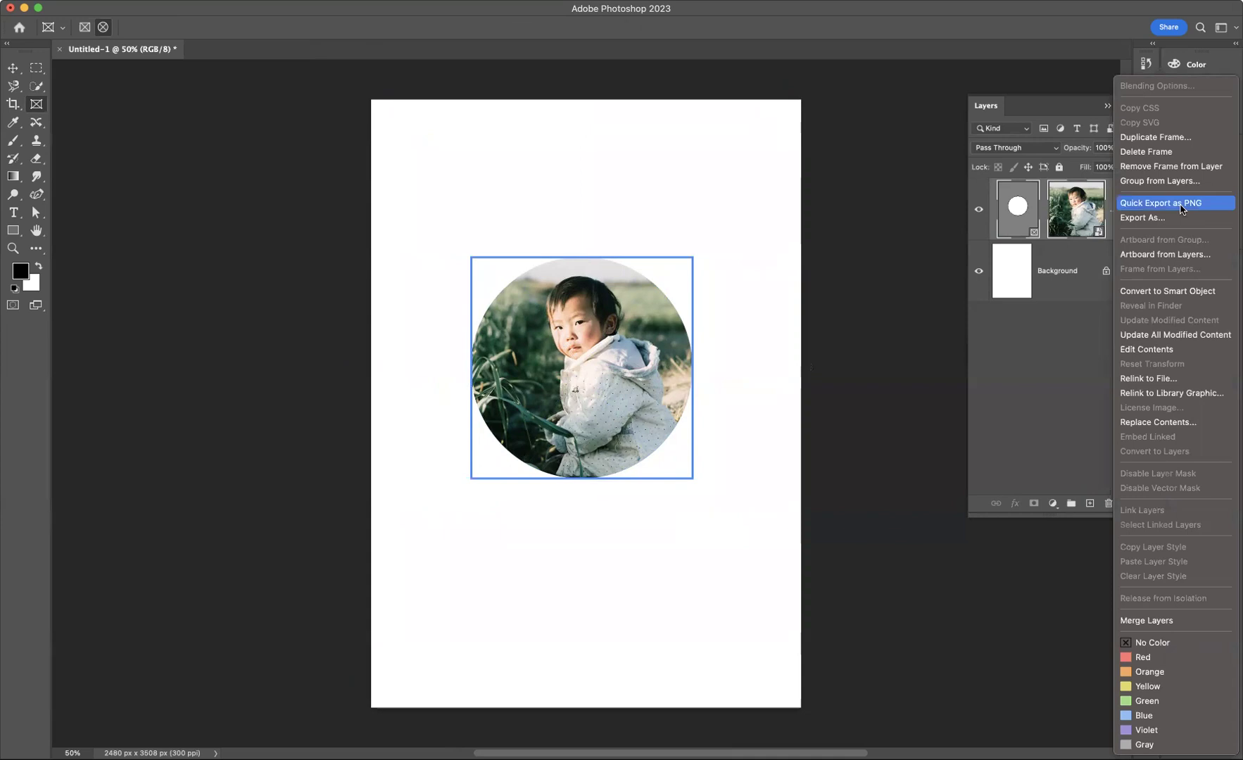
click(1182, 204)
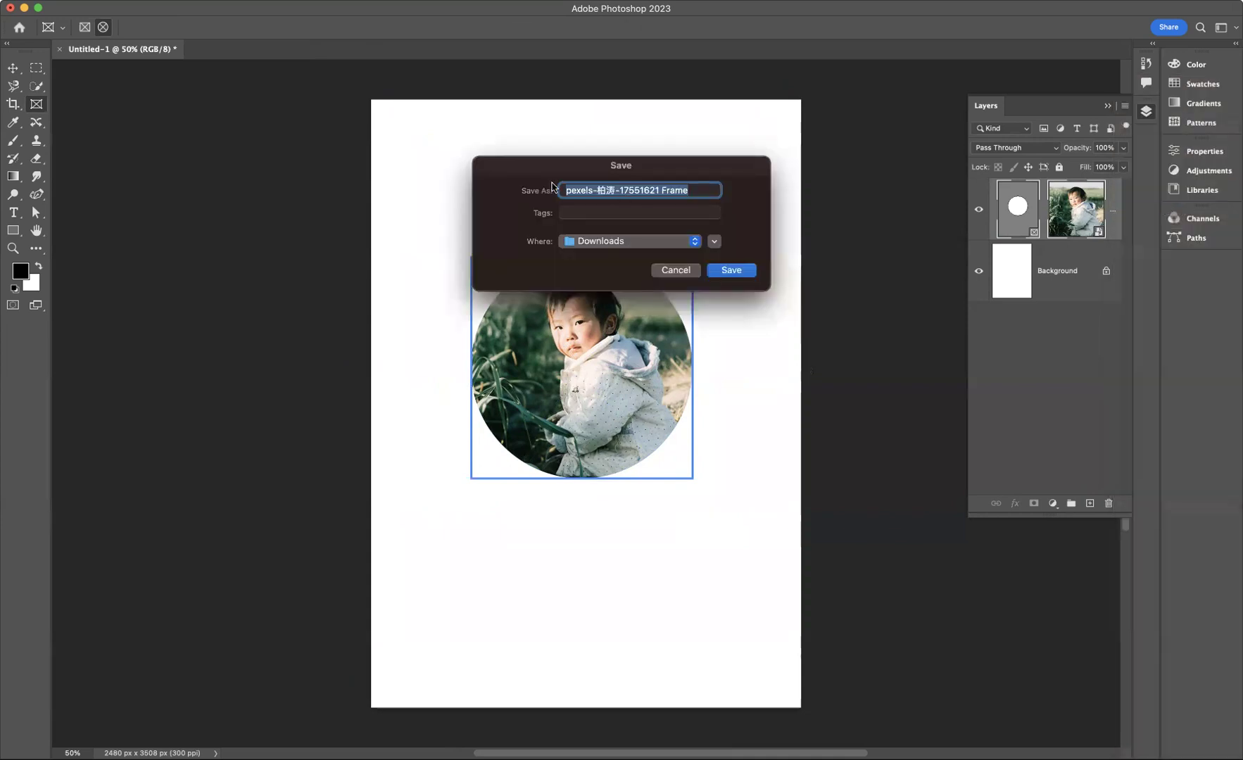
click(674, 271)
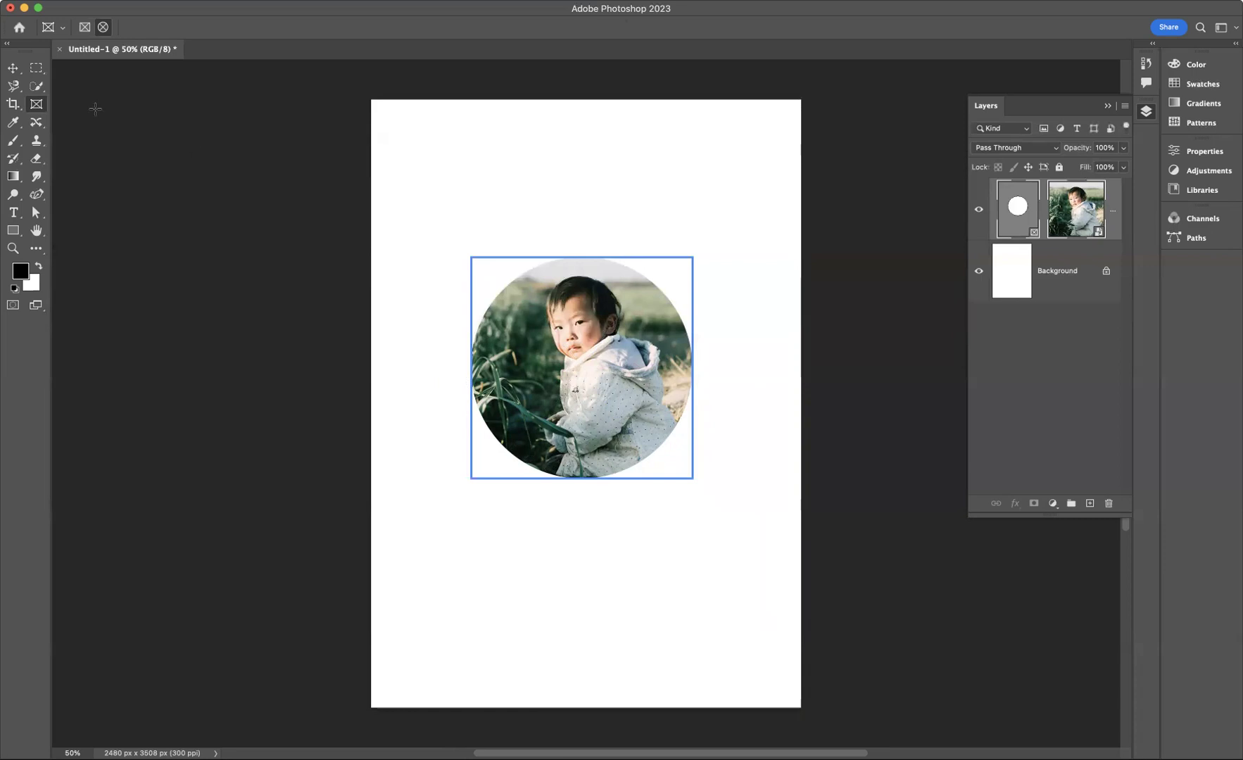
- Delete the circular photo frame layer, leaving only the white Background
click(13, 69)
click(513, 195)
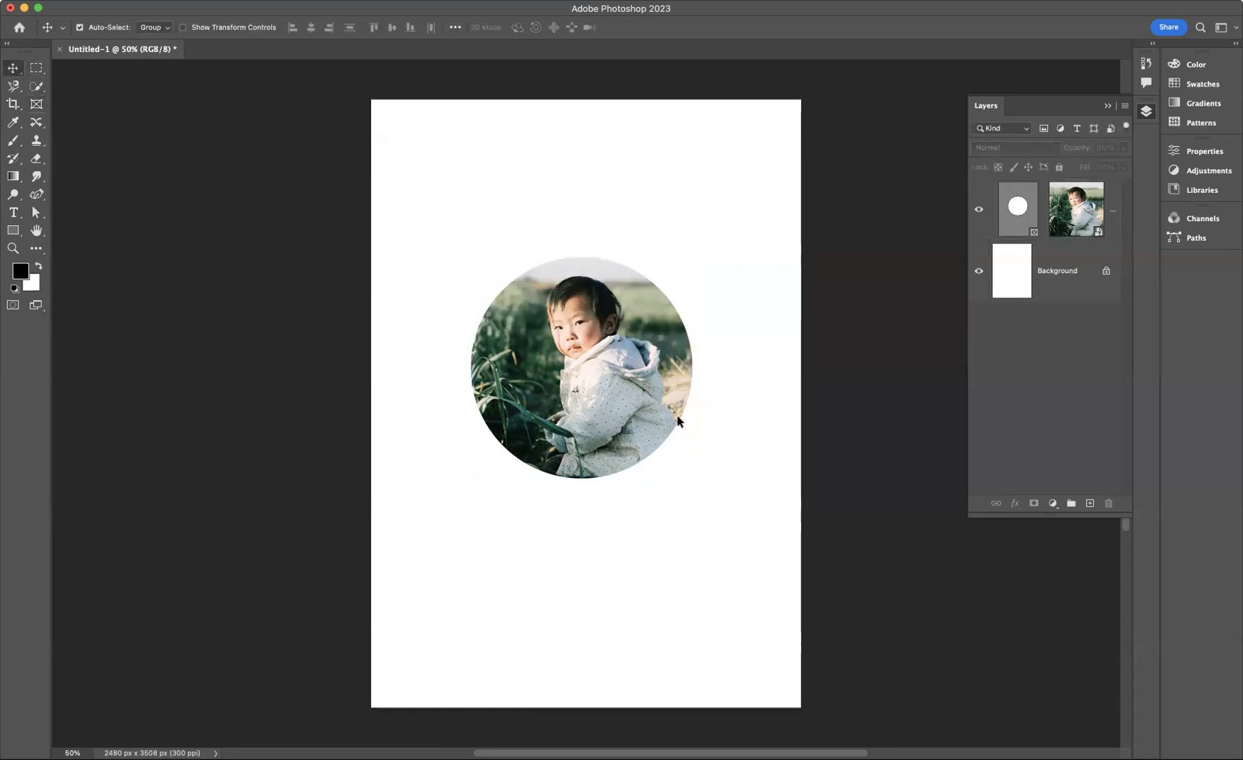
click(1111, 197)
key(Delete)
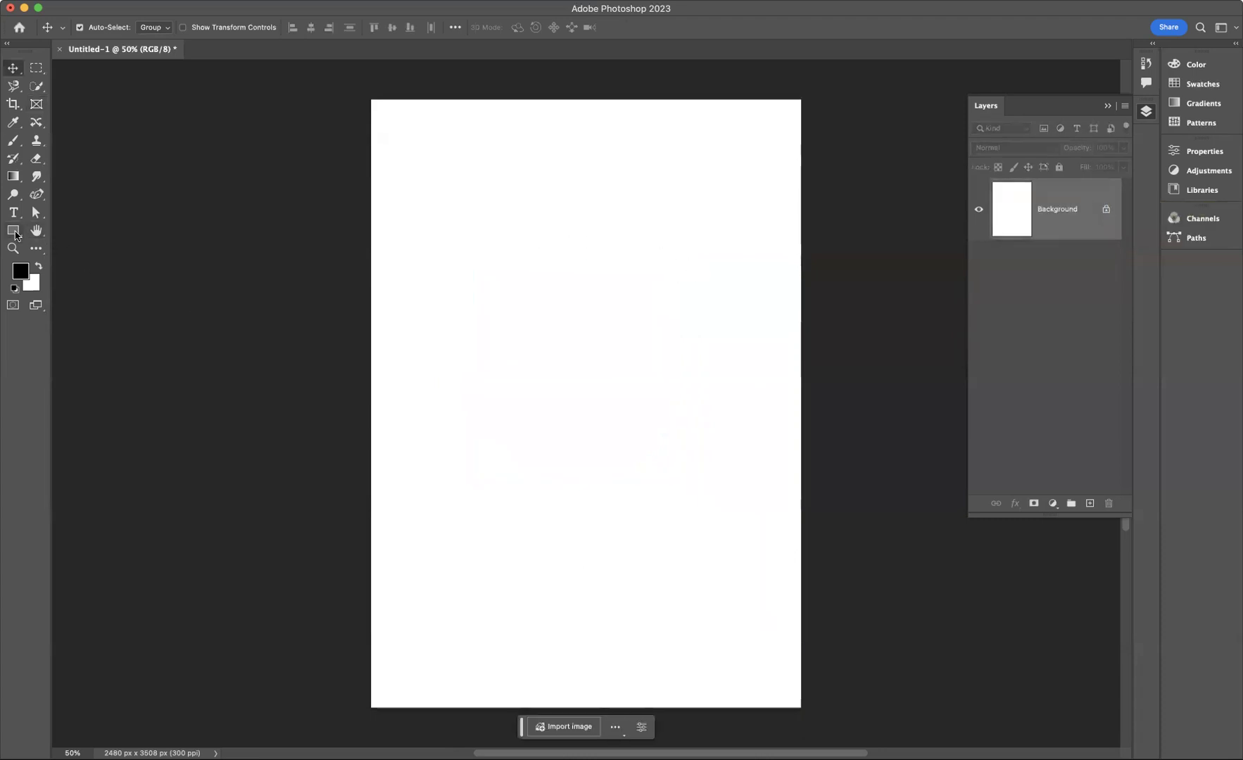
- Draw a black pentagon, about 1229 × 1169 px, with the Polygon Tool in the upper middle of the page
click(12, 231)
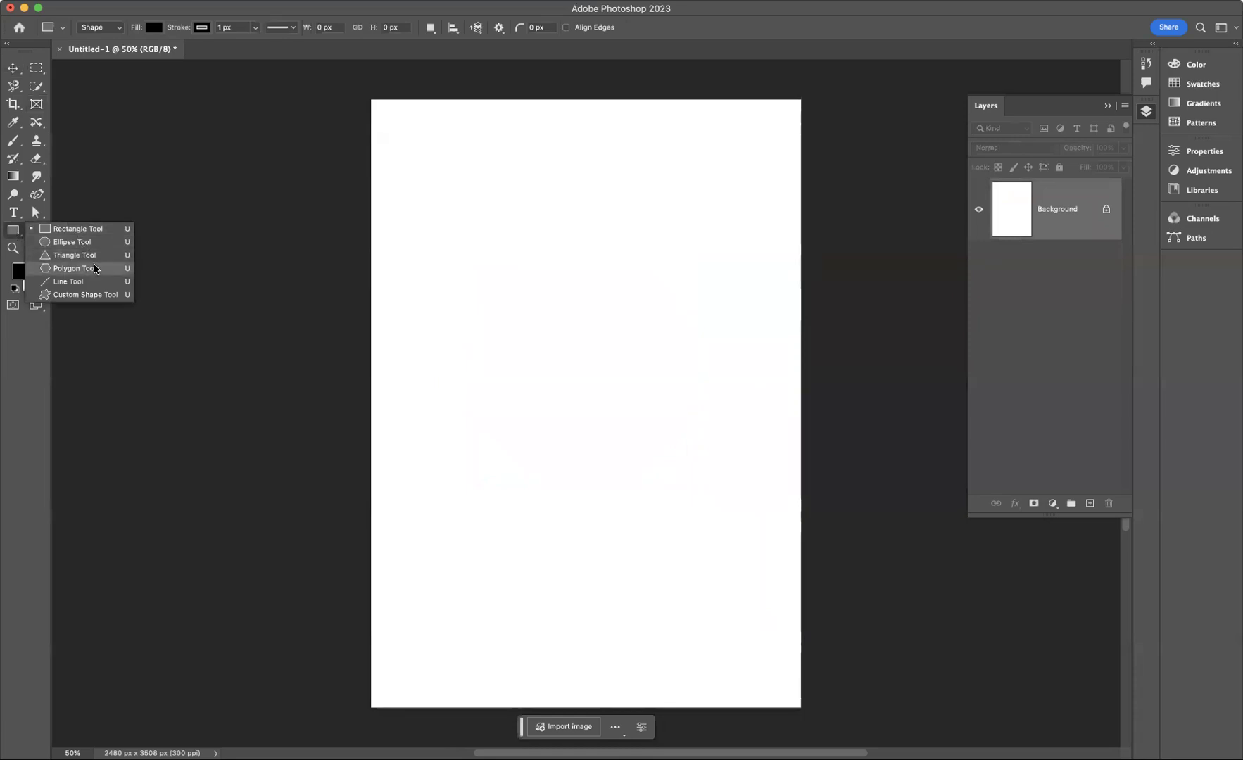
click(66, 272)
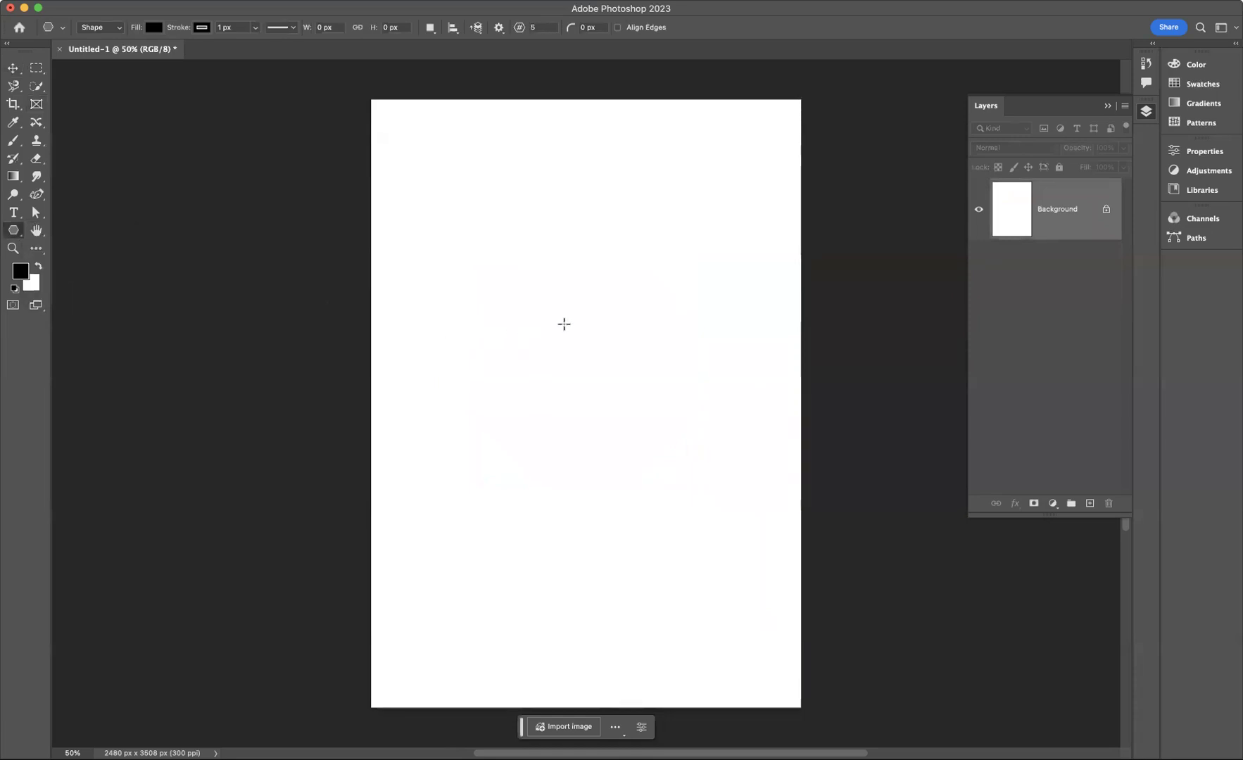
drag(481, 269, 721, 494)
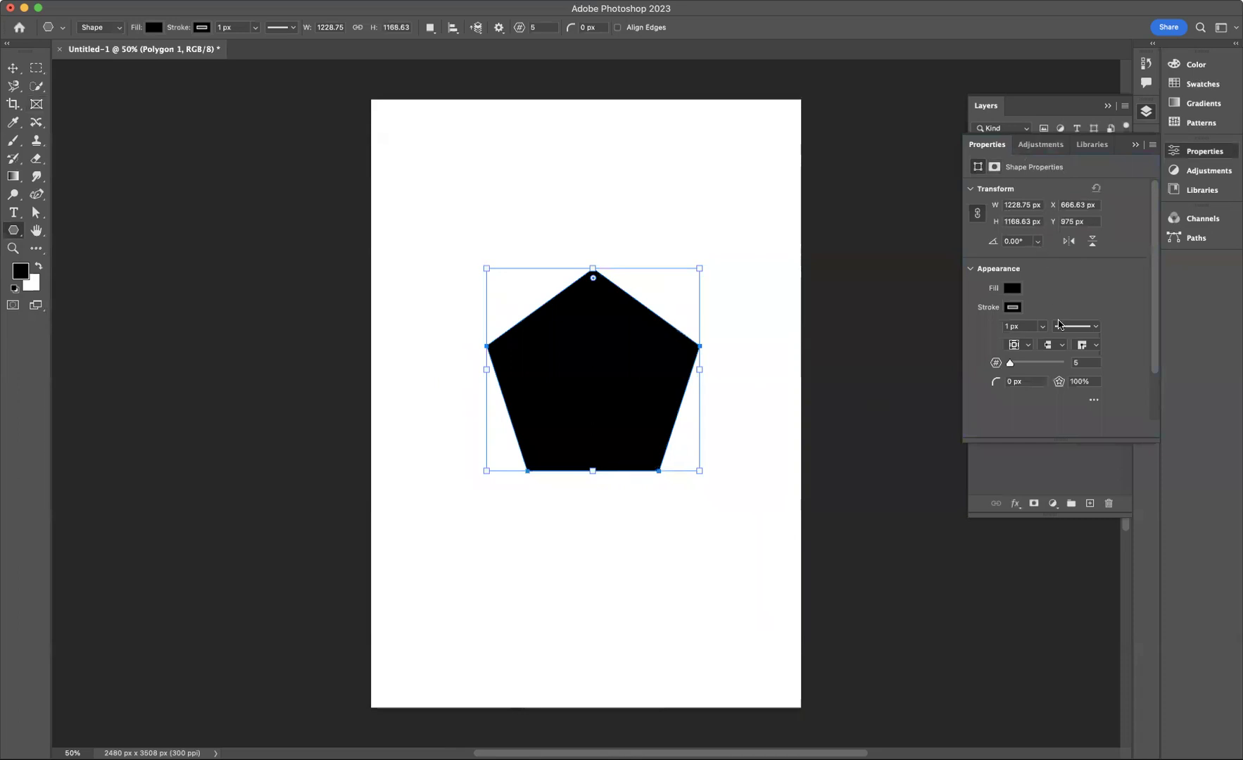
- Turn the pentagon into a six-sided hexagon with rounded corners, rotated 90°
drag(1063, 439, 1062, 501)
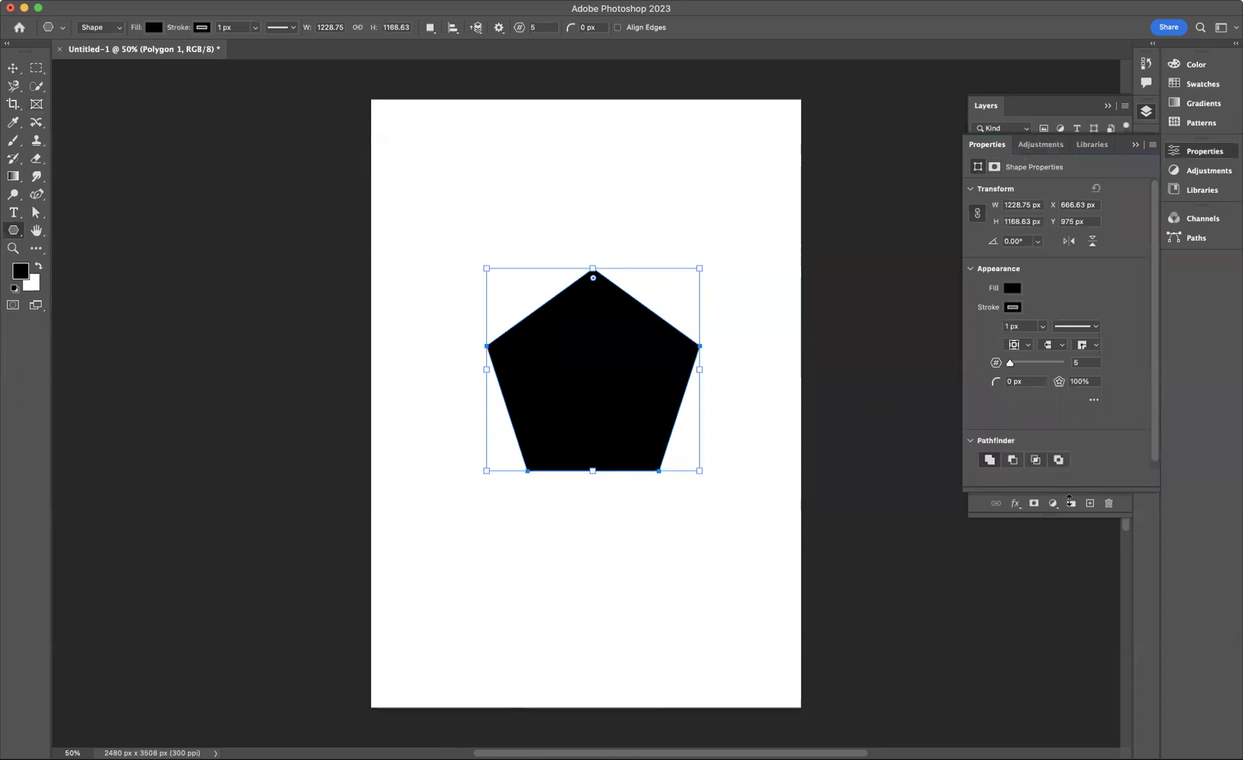
click(1080, 362)
text(6)
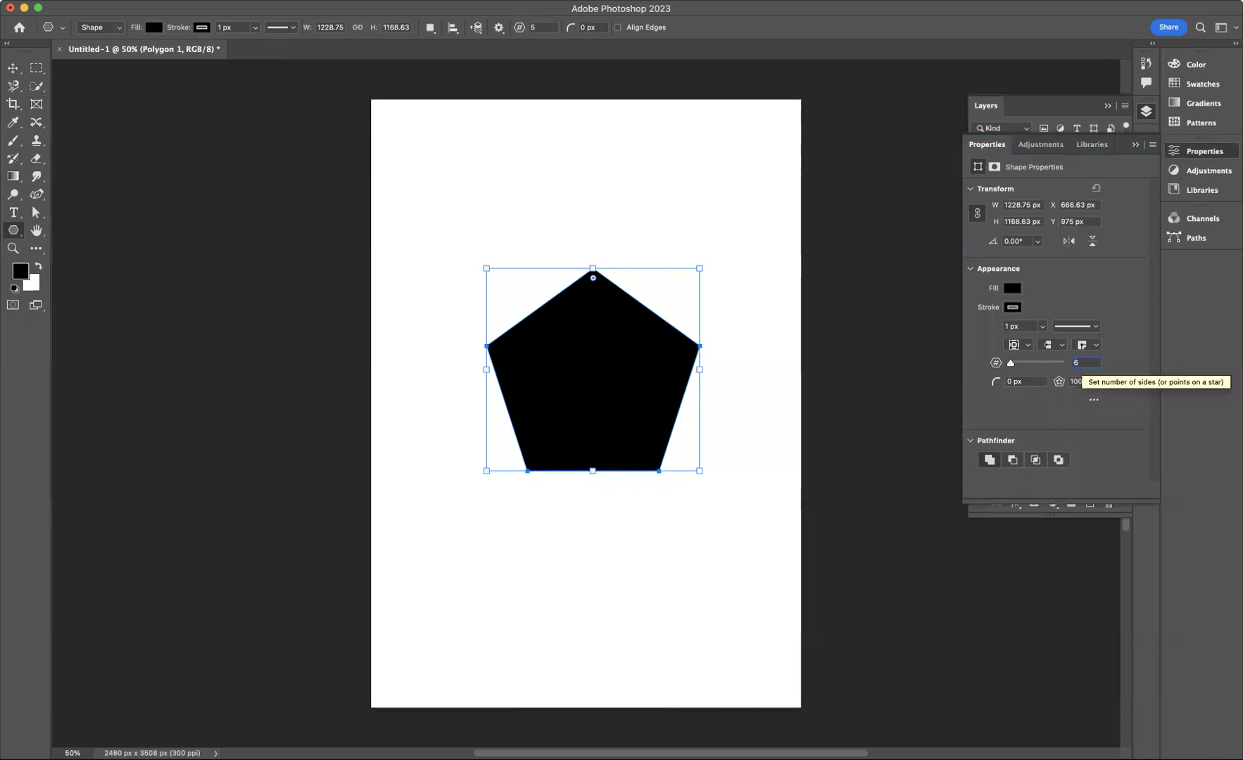
key(Return)
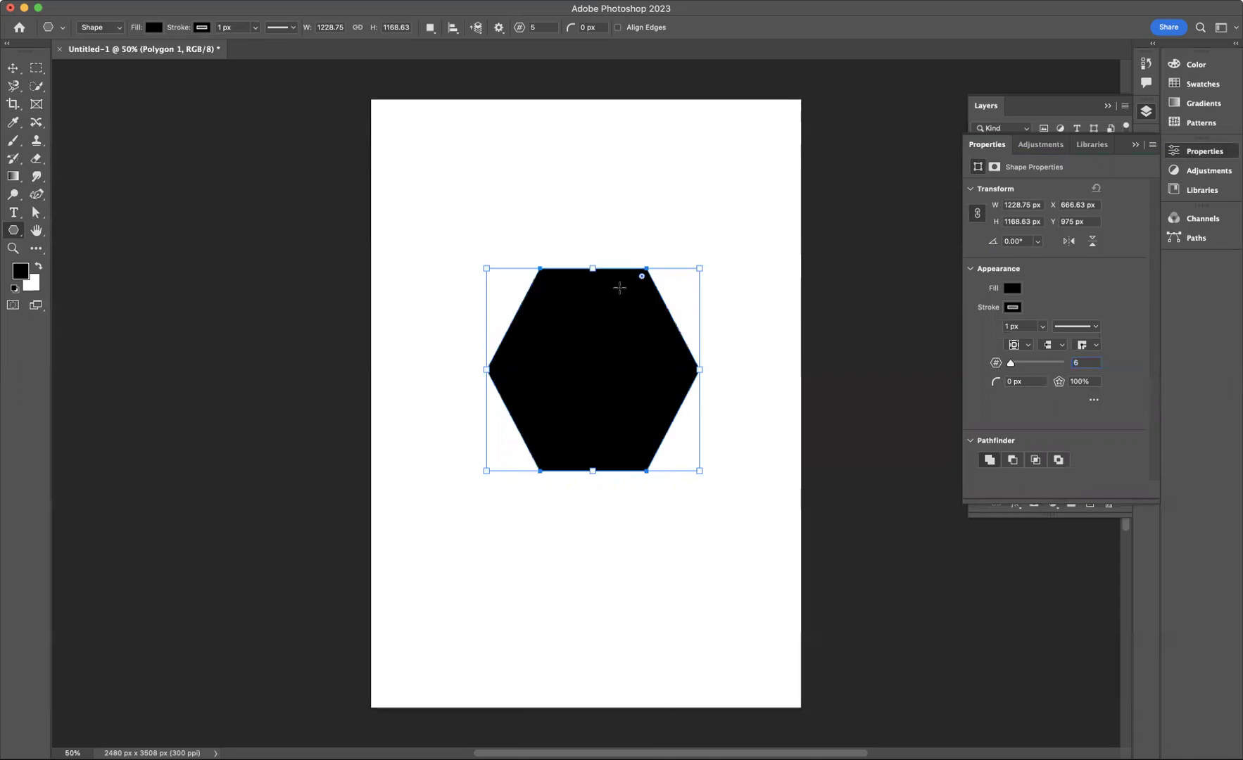
drag(641, 276, 633, 290)
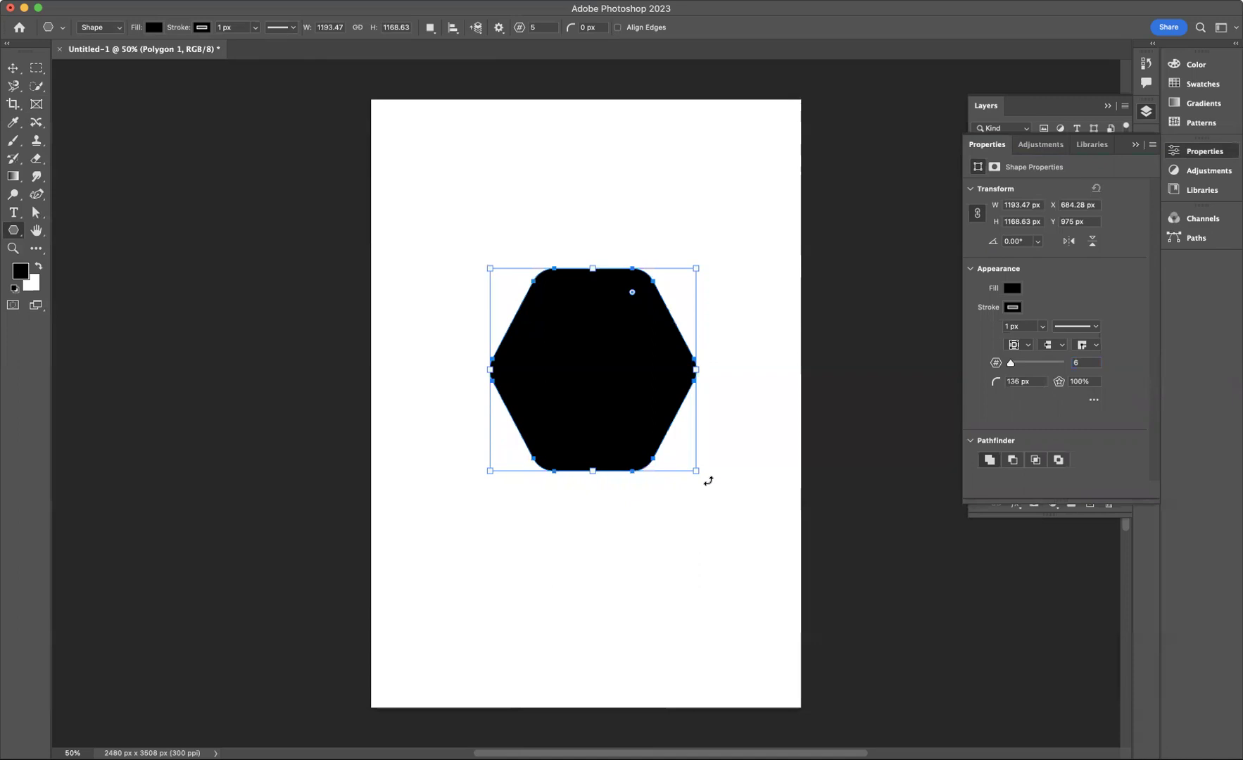
drag(703, 481, 485, 478)
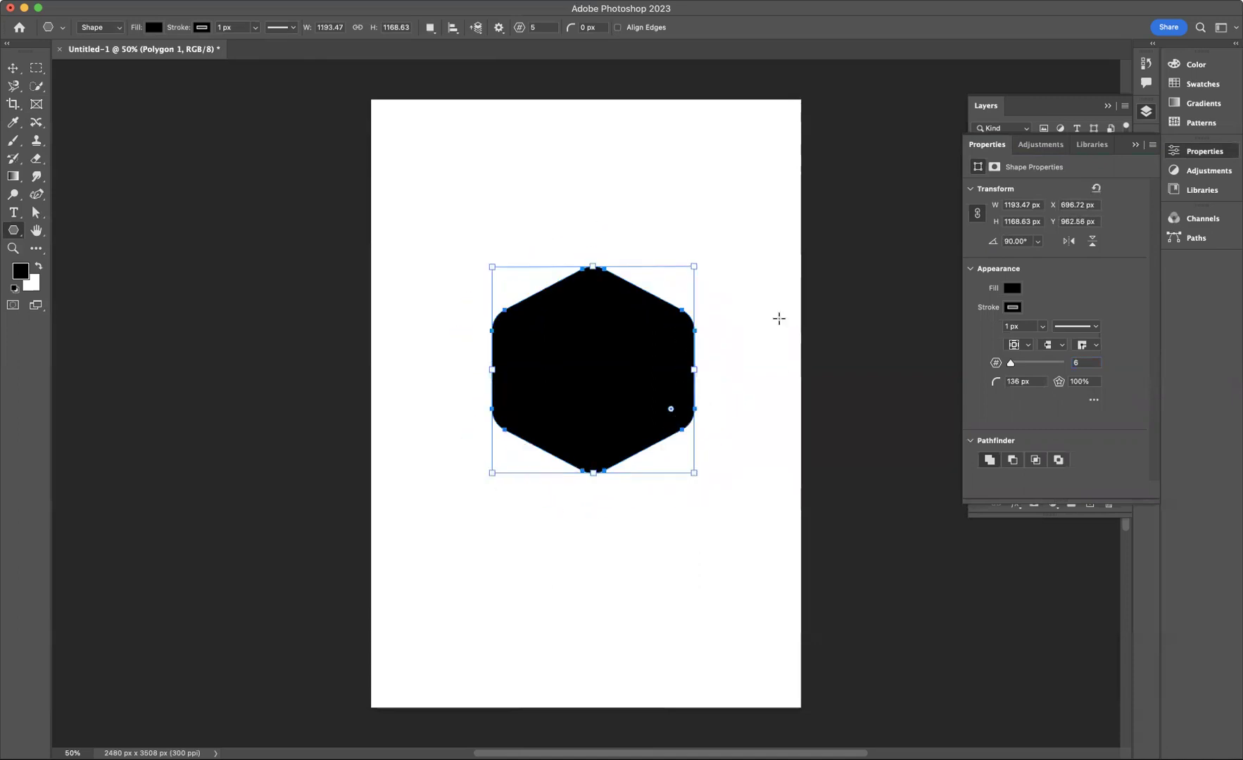
- Set the hexagon's stroke to 0 px and move it slightly down the page
click(1042, 329)
drag(1046, 345, 1014, 347)
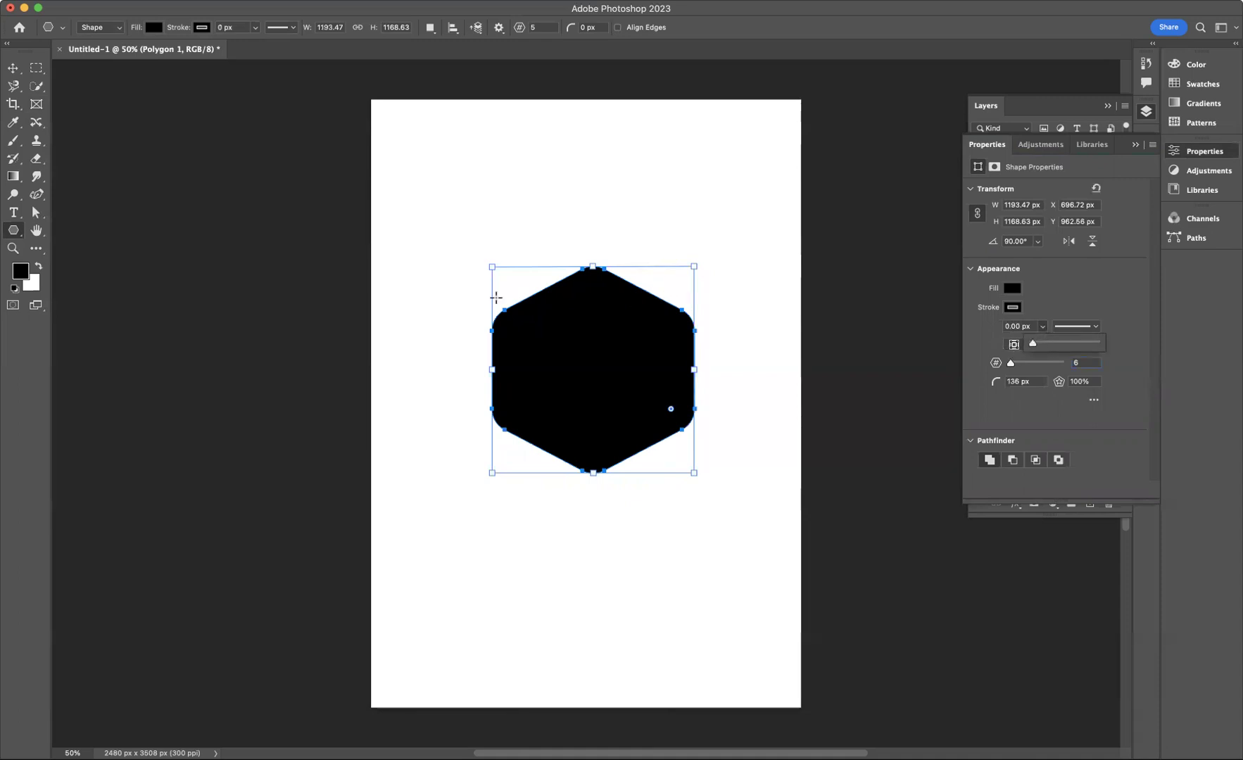
click(14, 65)
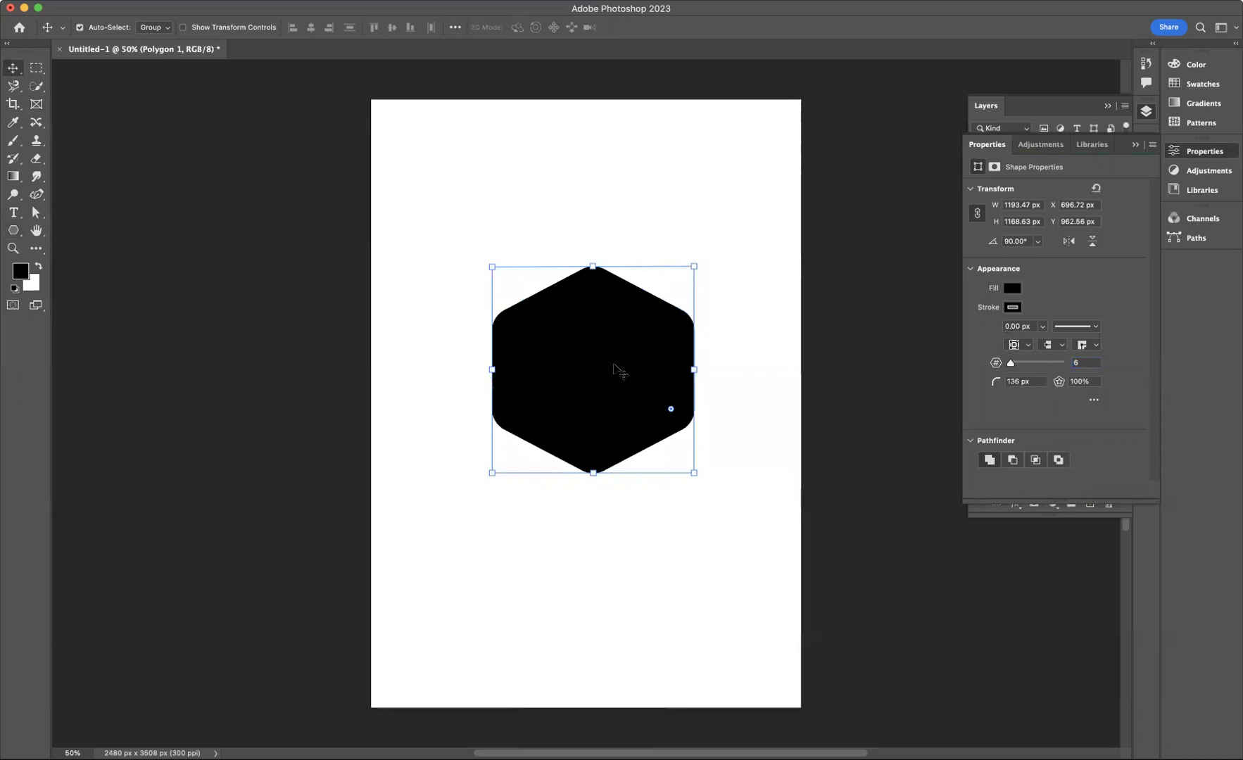
mouse_move(610, 363)
mouse_down()
mouse_move(611, 350)
mouse_move(609, 375)
mouse_up()
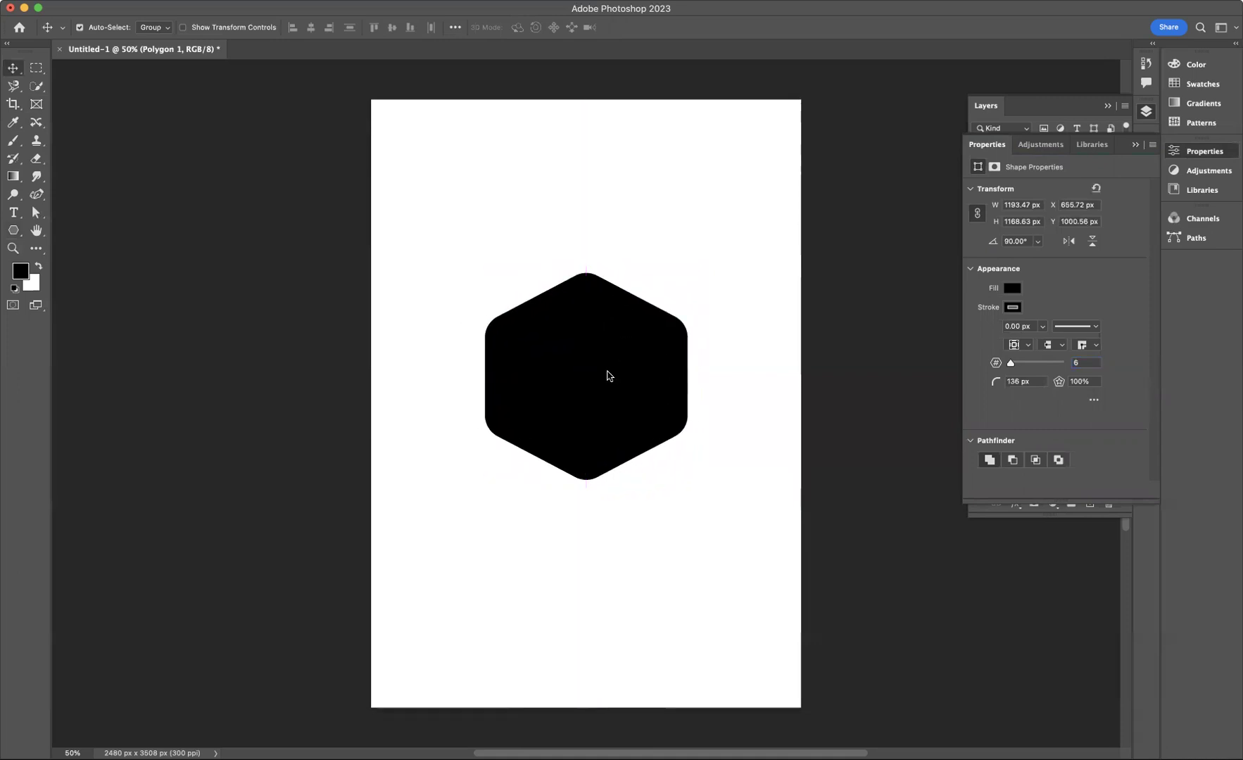
- Convert the Polygon 1 hexagon layer into an empty placeholder frame named 'Frame 1'
click(986, 105)
click(986, 104)
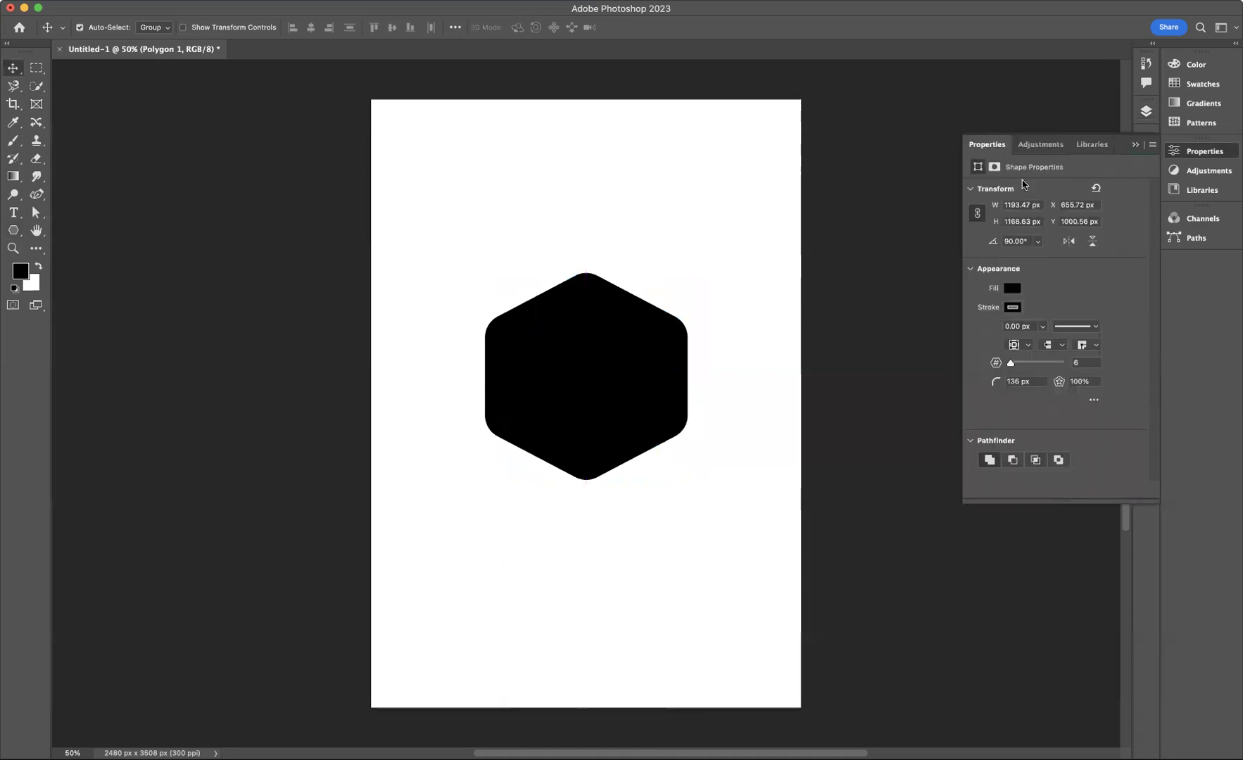
click(1148, 115)
right_click(1094, 208)
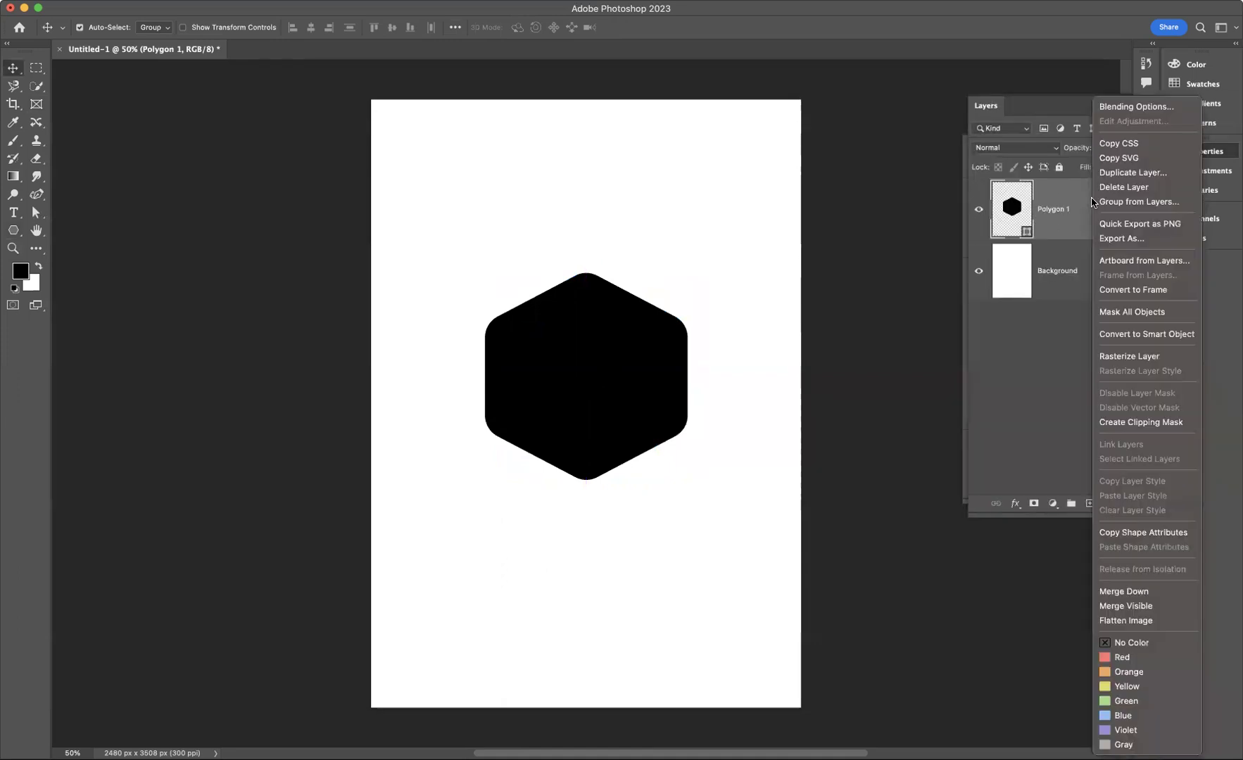
click(1141, 296)
key(BackSpace)
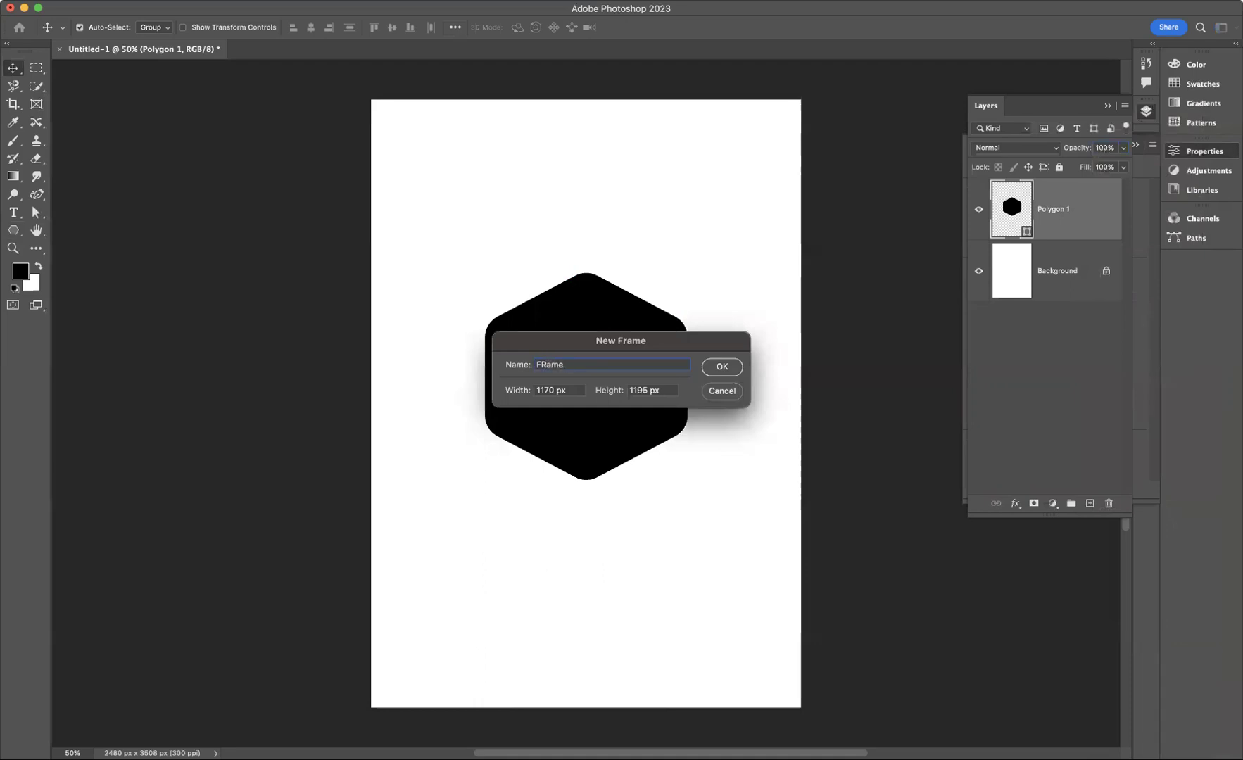
key(BackSpace)
key(BackSpace)
key(BackSpace)
text(rame 1)
click(732, 371)
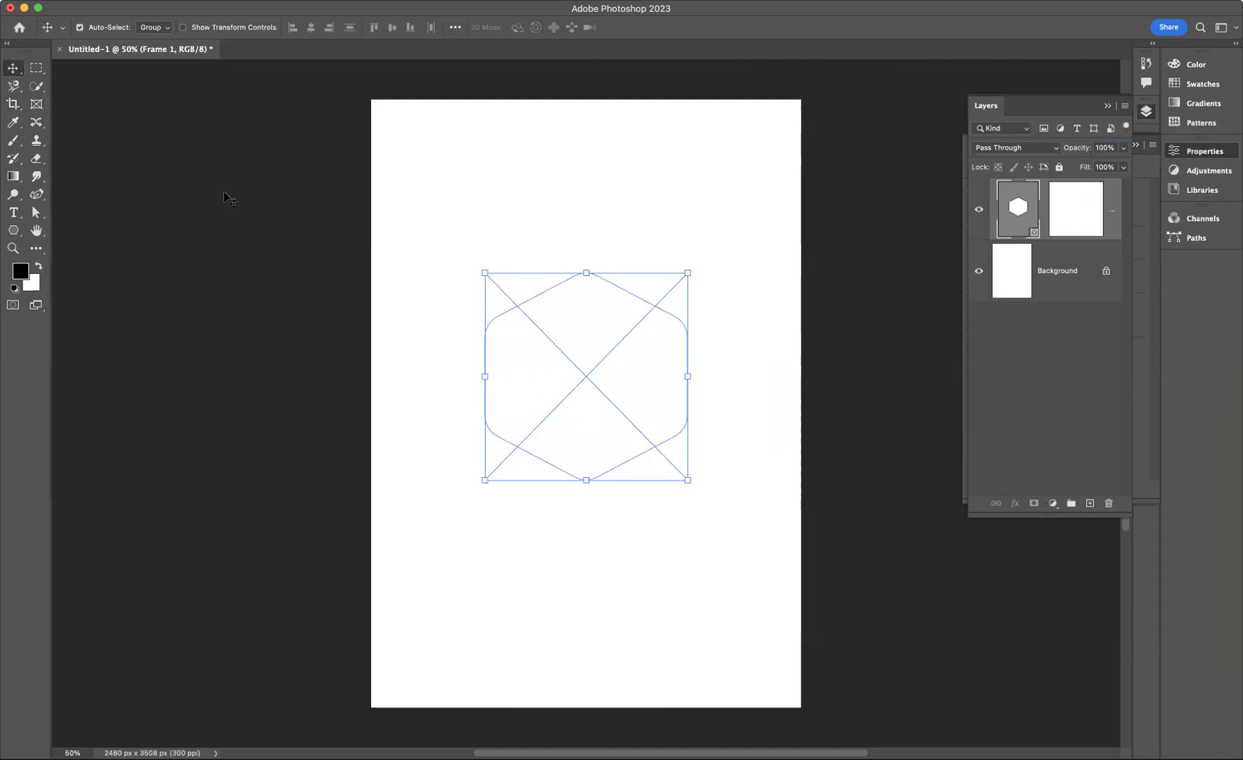
- Place Embedded the child photo from Downloads into the hexagon frame
click(113, 4)
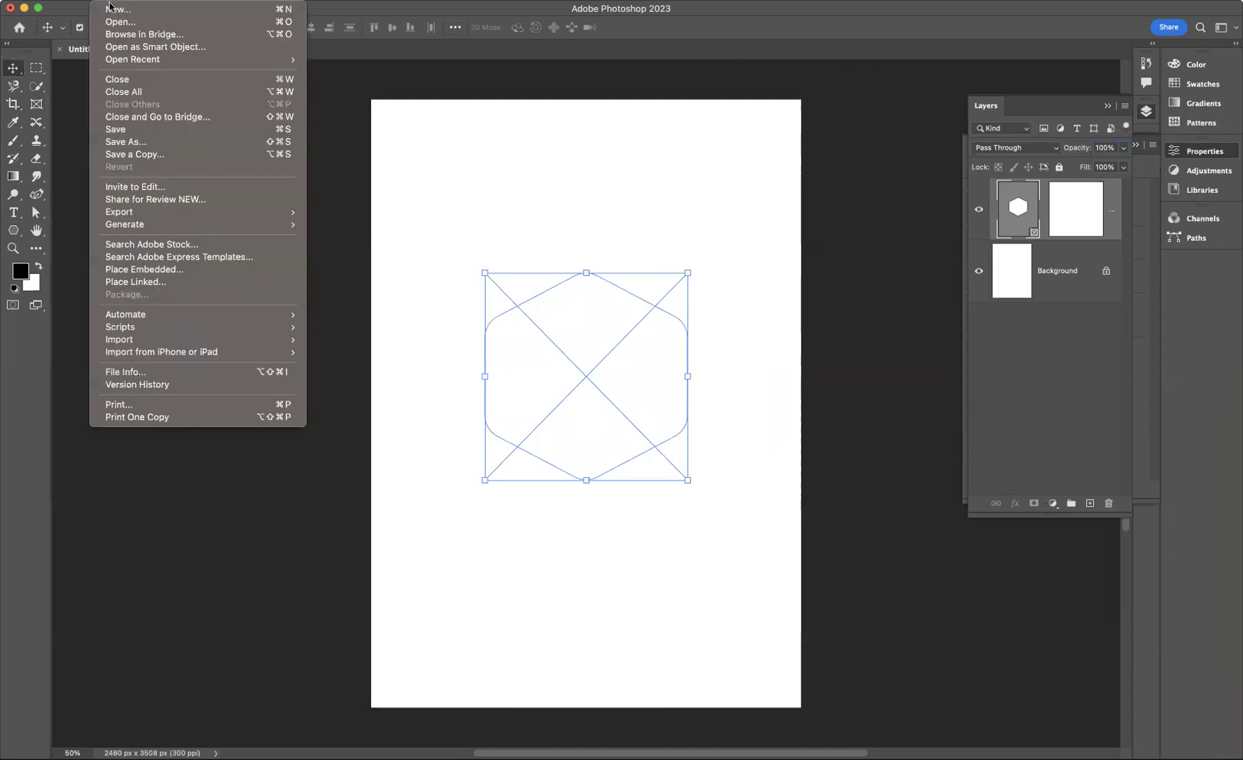
click(157, 270)
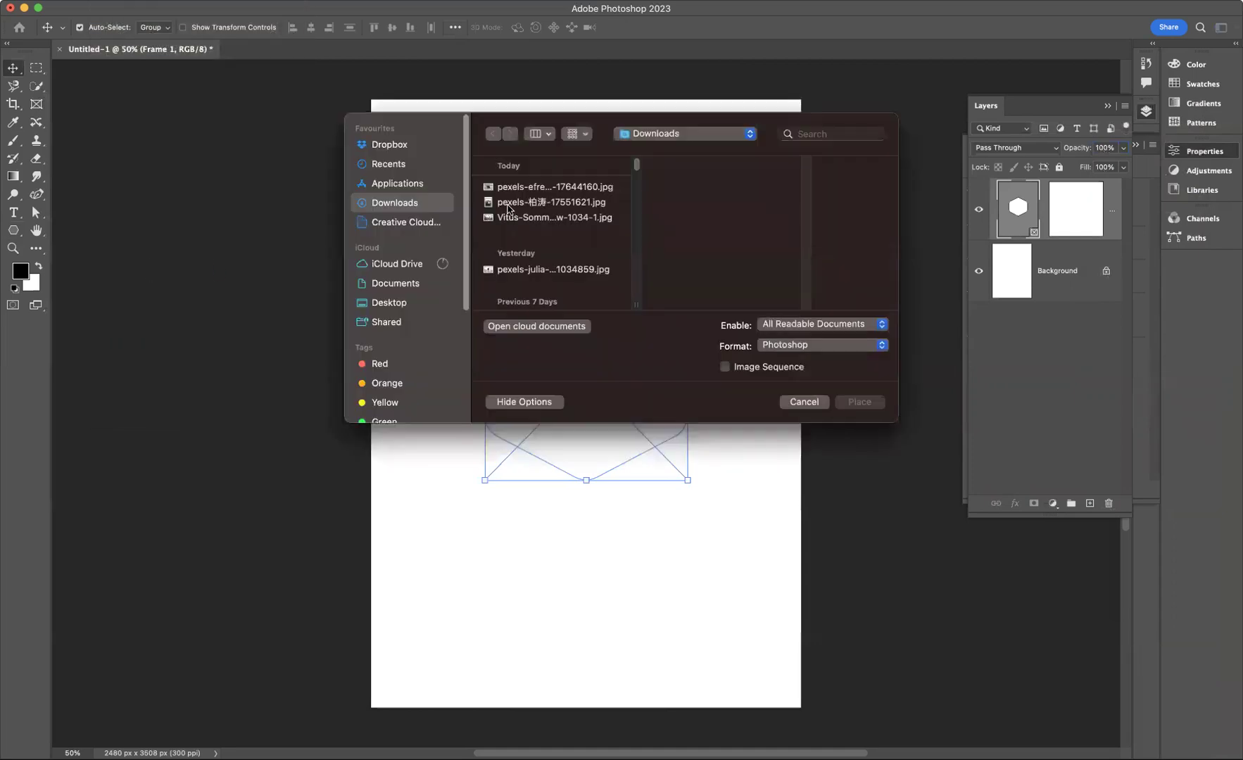
click(514, 203)
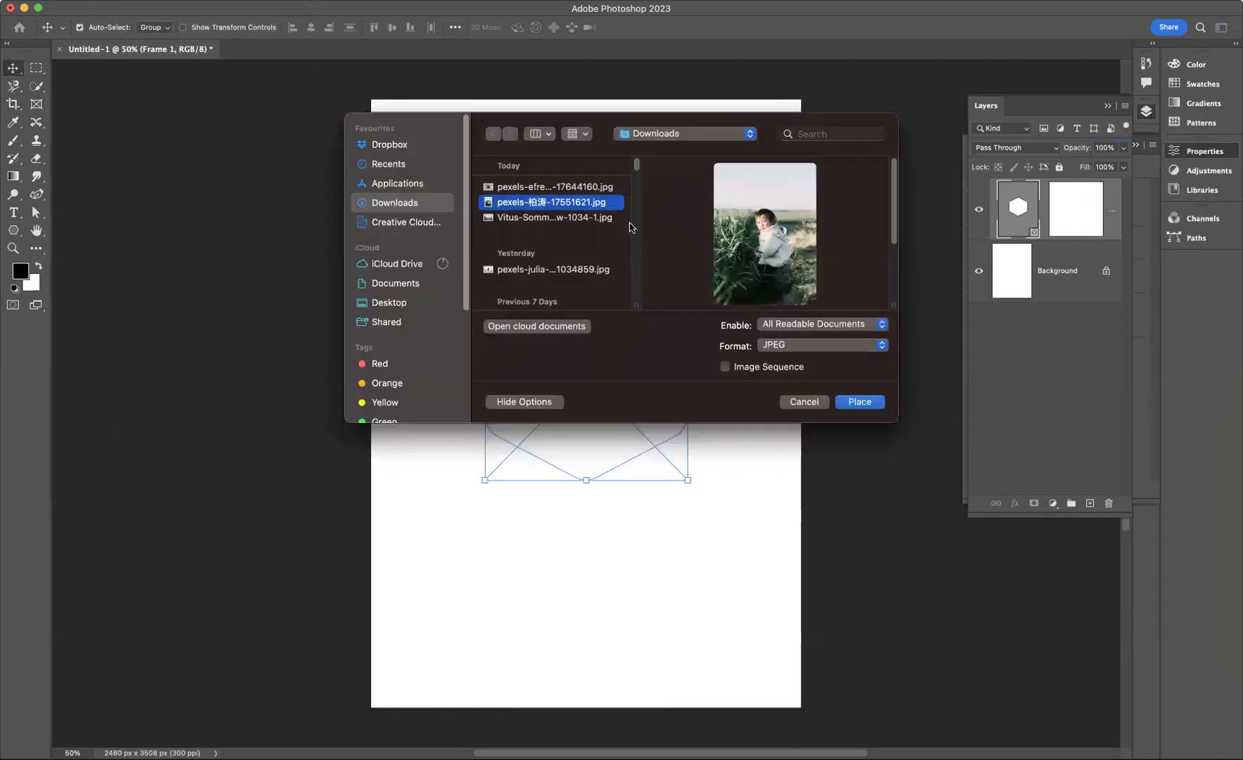
click(871, 407)
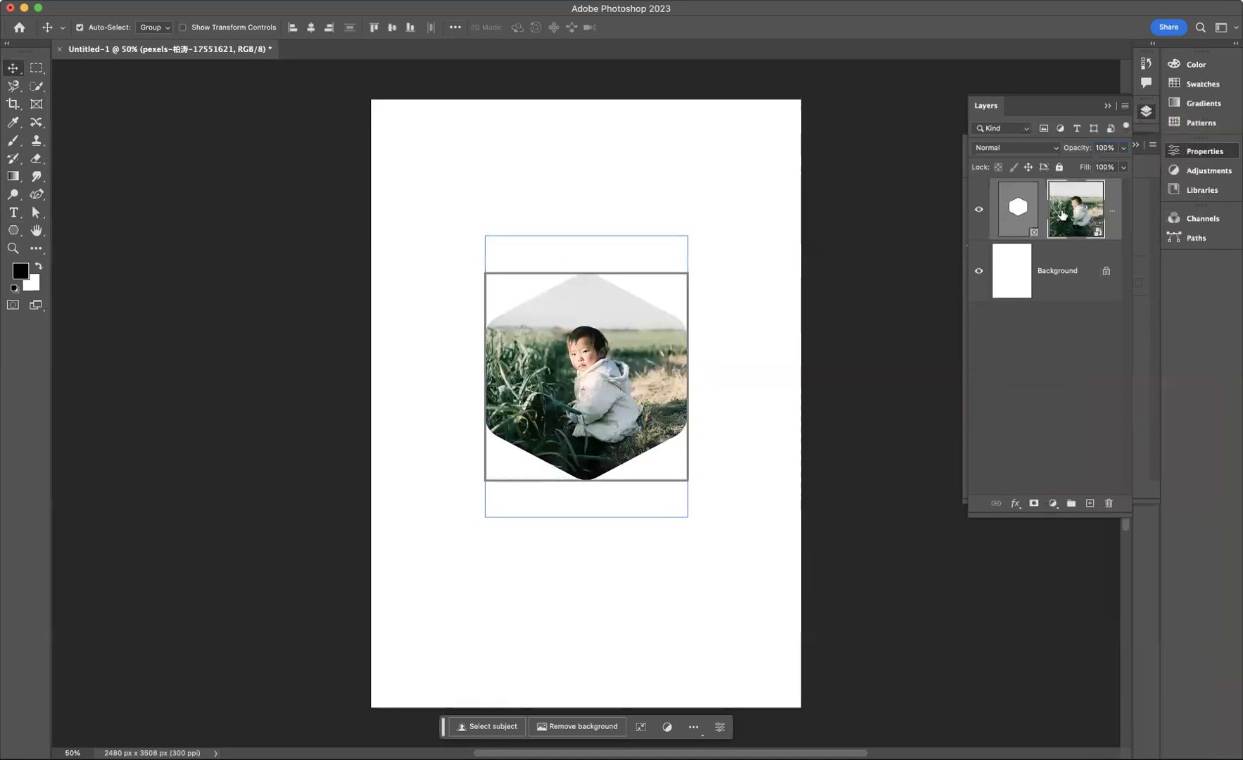
- Enlarge the child photo inside the hexagon and start scaling the frame itself to about 112%
key(super+t)
mouse_move(688, 377)
mouse_down()
mouse_move(744, 381)
mouse_move(668, 379)
mouse_move(702, 383)
mouse_up()
click(1018, 209)
- Bring up Quick Export as PNG for Frame 1, dismiss the save dialog, and deselect the frame
right_click(1111, 203)
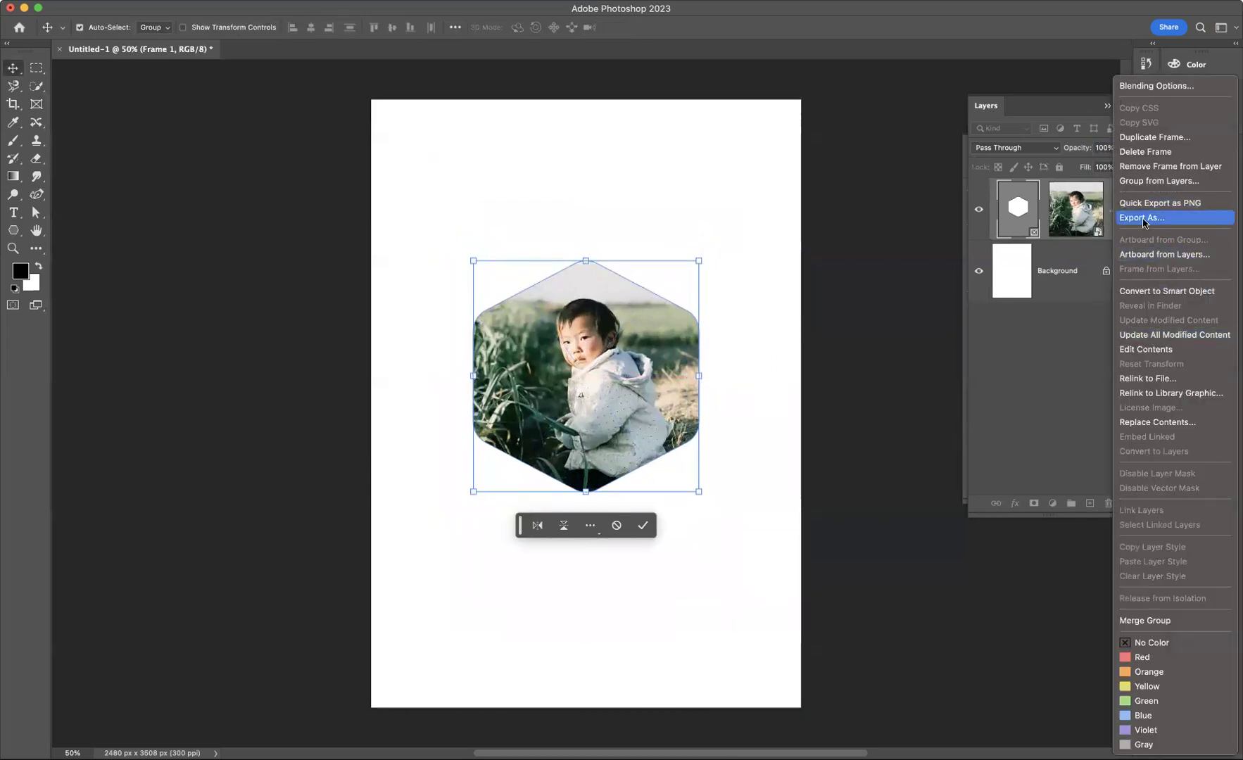
click(1158, 204)
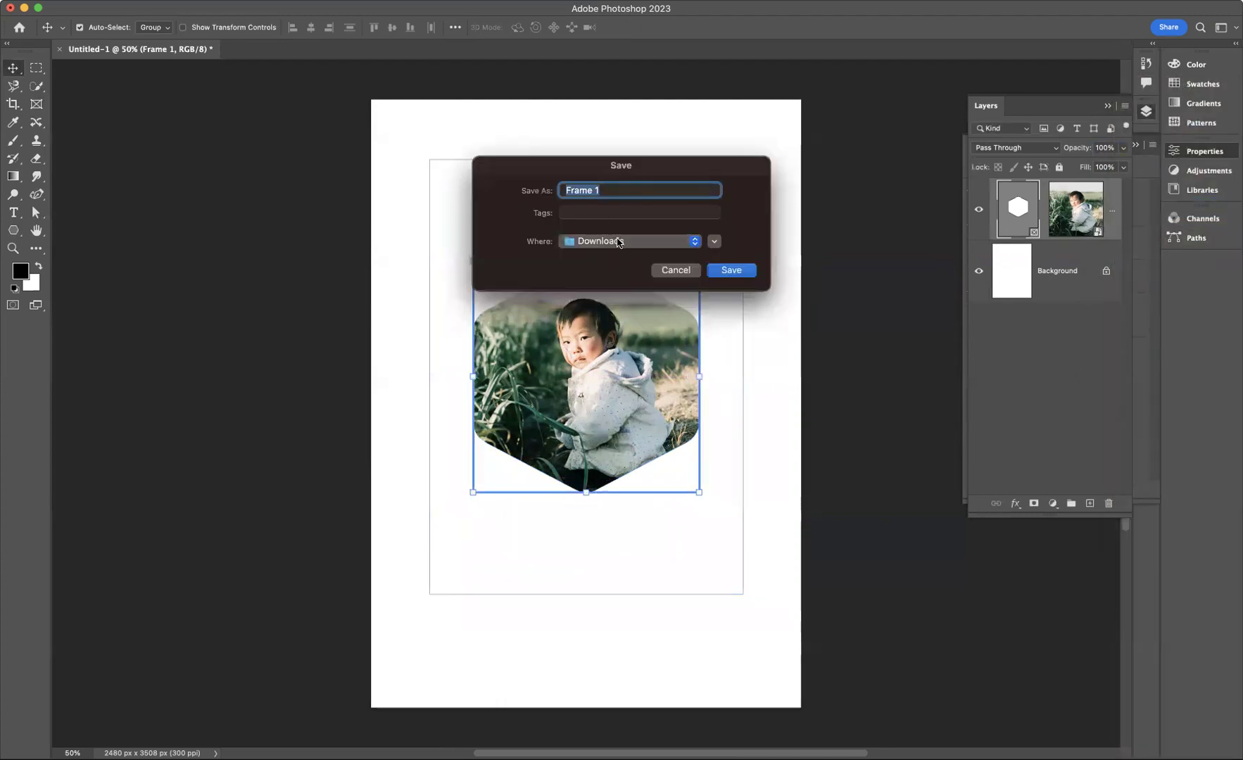
click(676, 271)
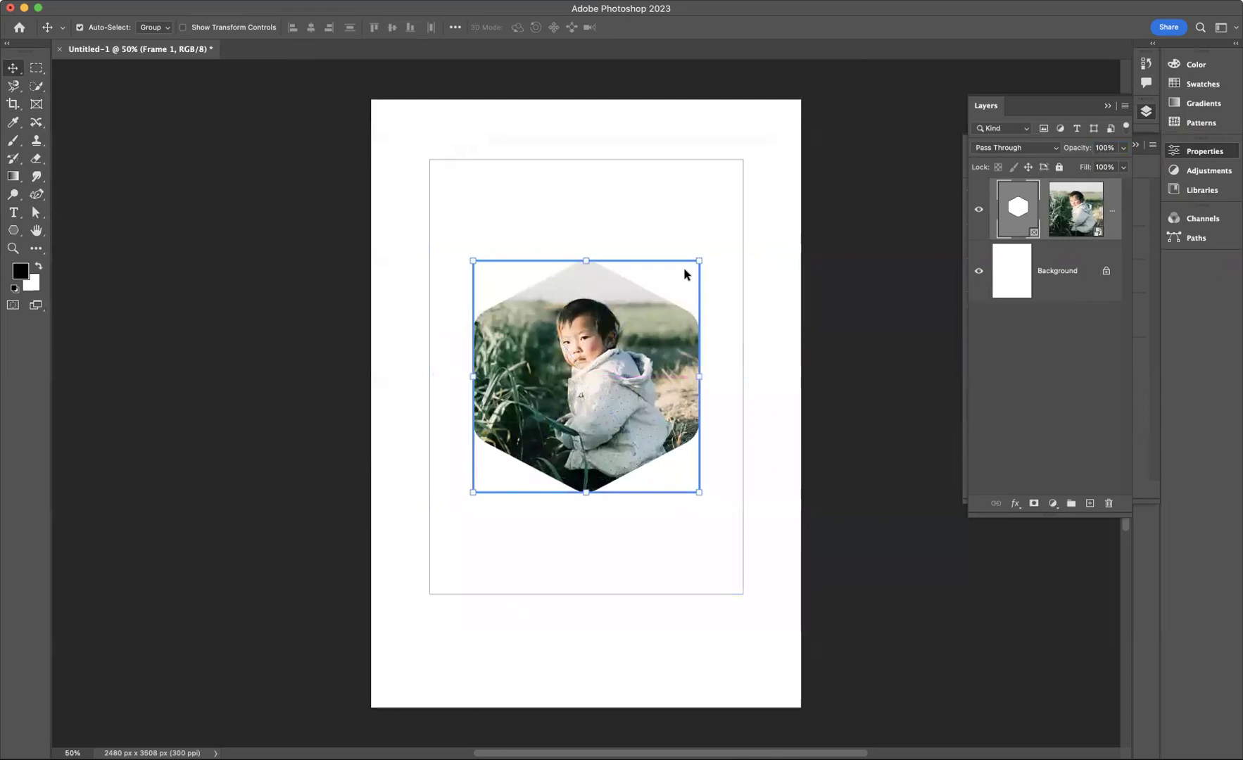
click(779, 184)
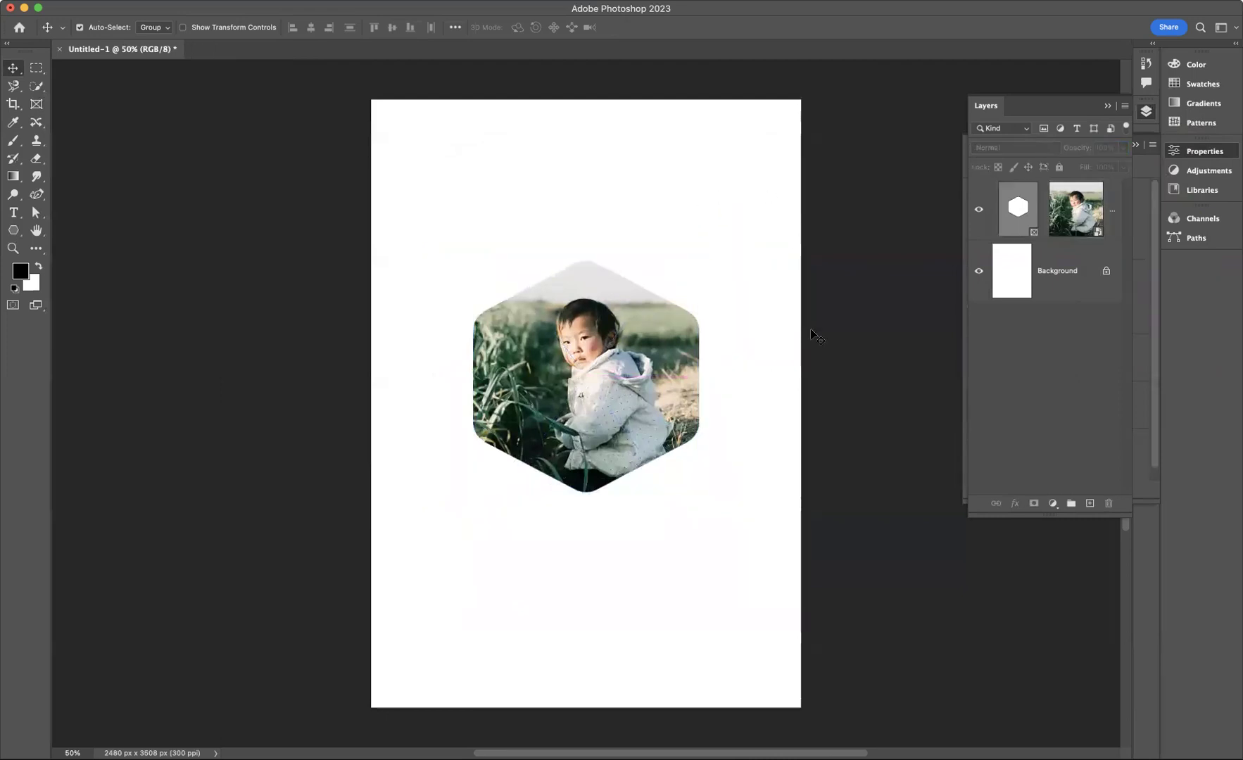